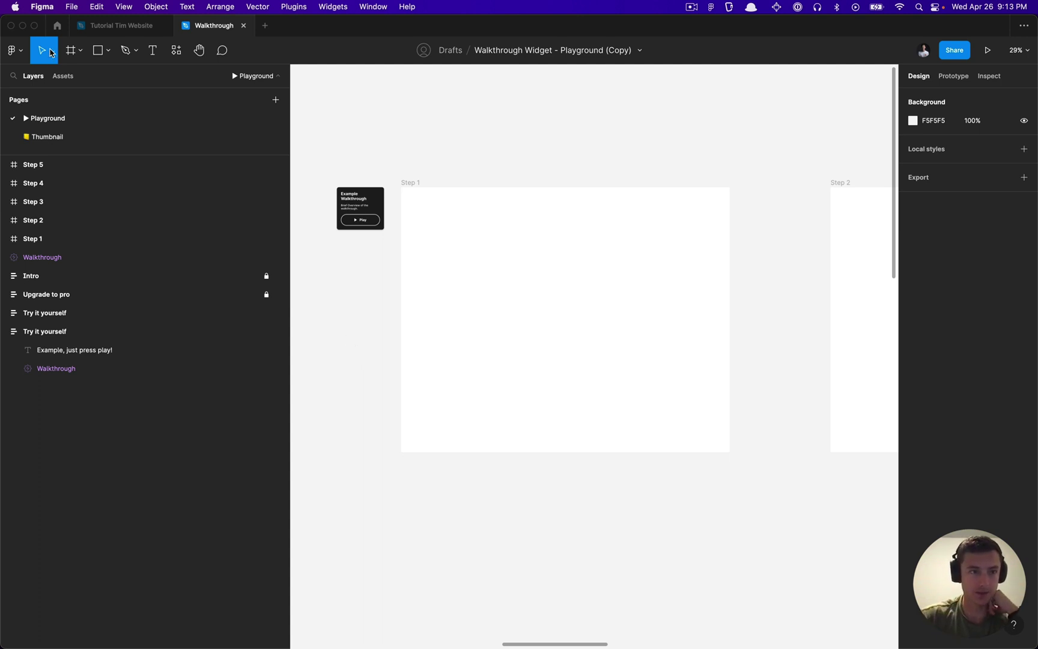
Go from the Walkthrough widget's Community page back to the Walkthrough playground file
click(56, 25)
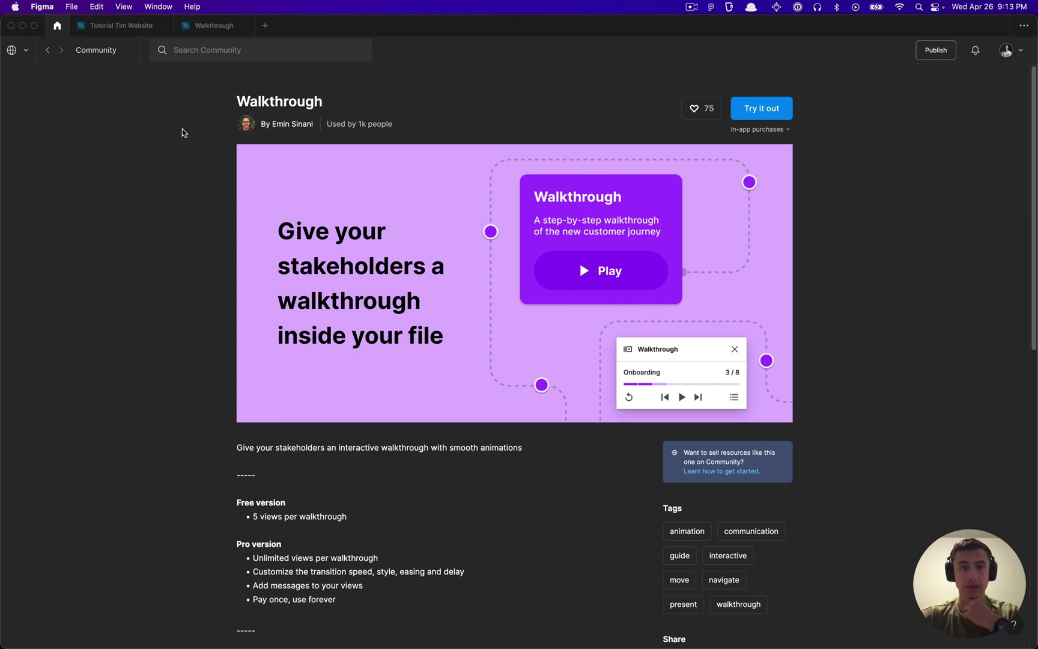
mouse_move(217, 31)
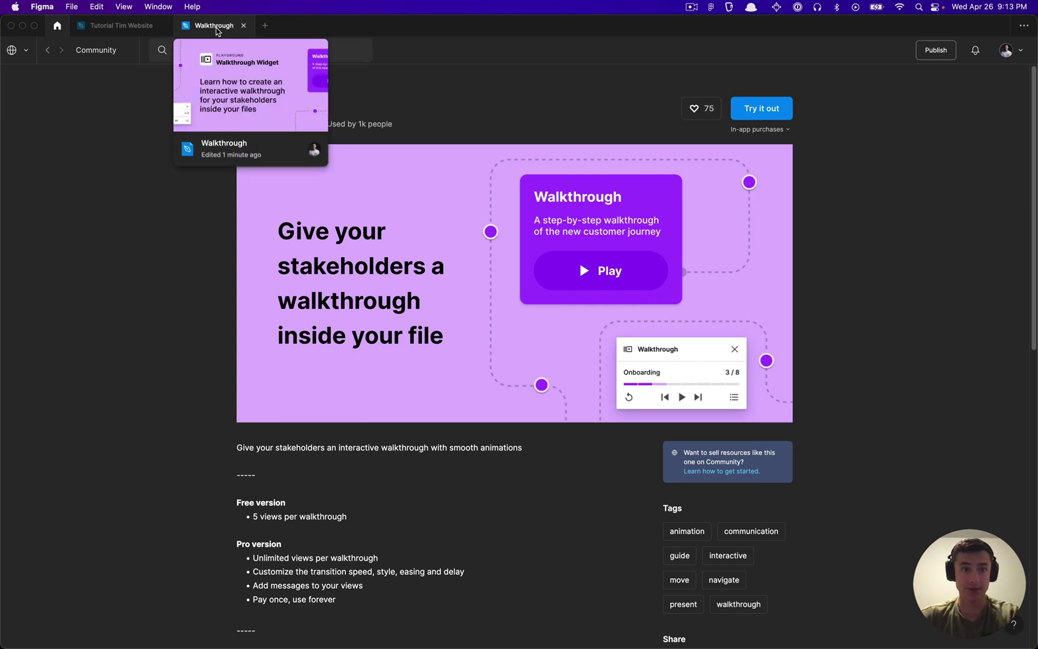
click(217, 27)
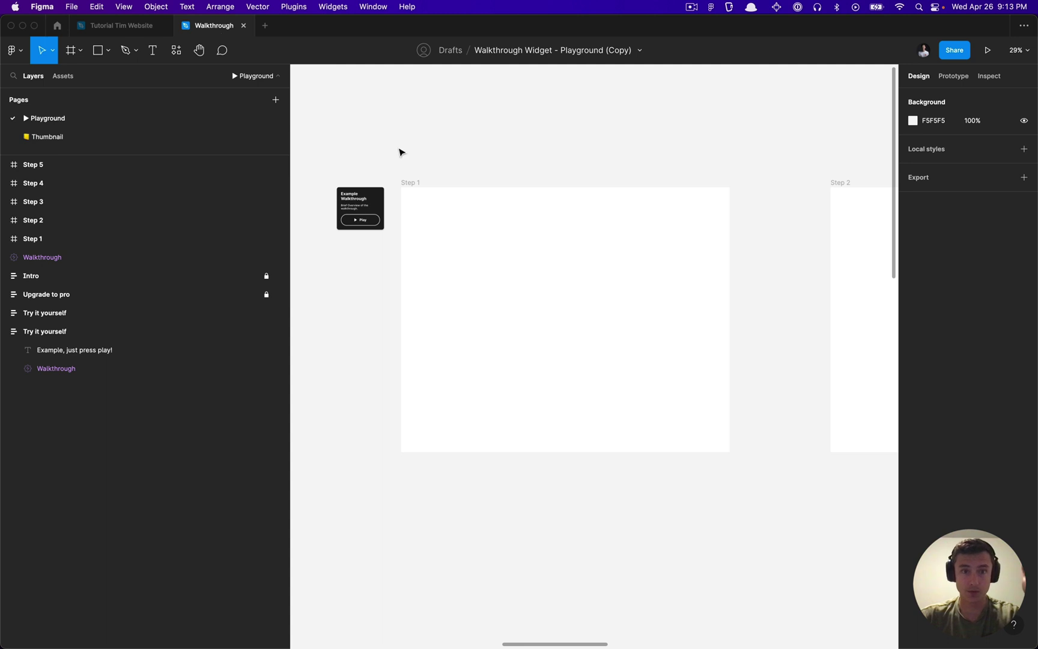
key(super+slash)
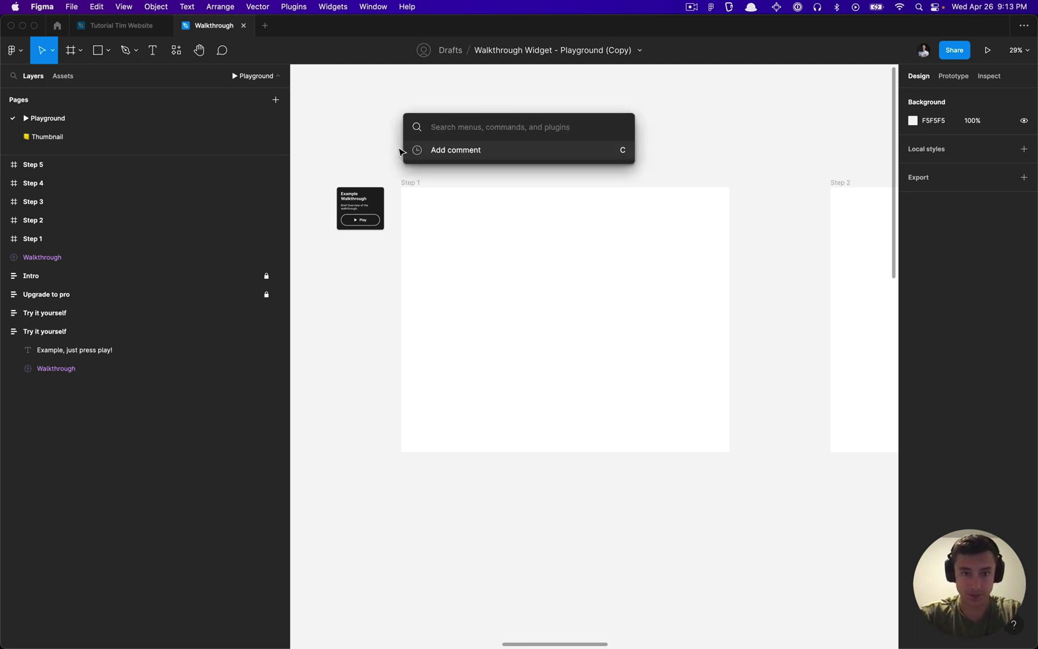
key(Escape)
Insert the Walkthrough widget from the widgets list onto the canvas
click(176, 50)
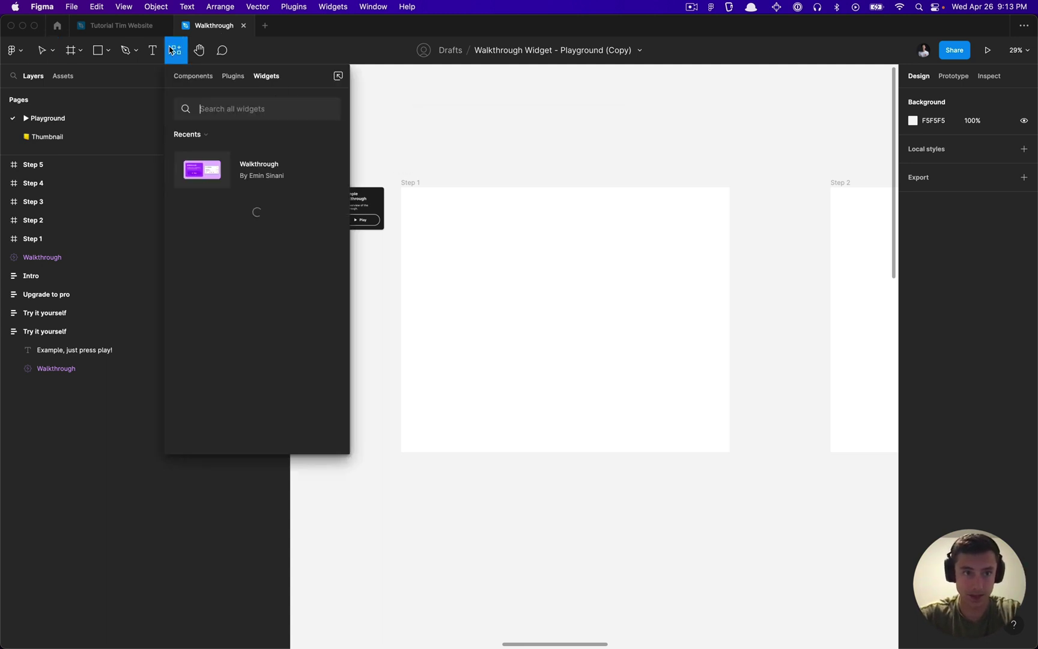
click(262, 178)
click(248, 234)
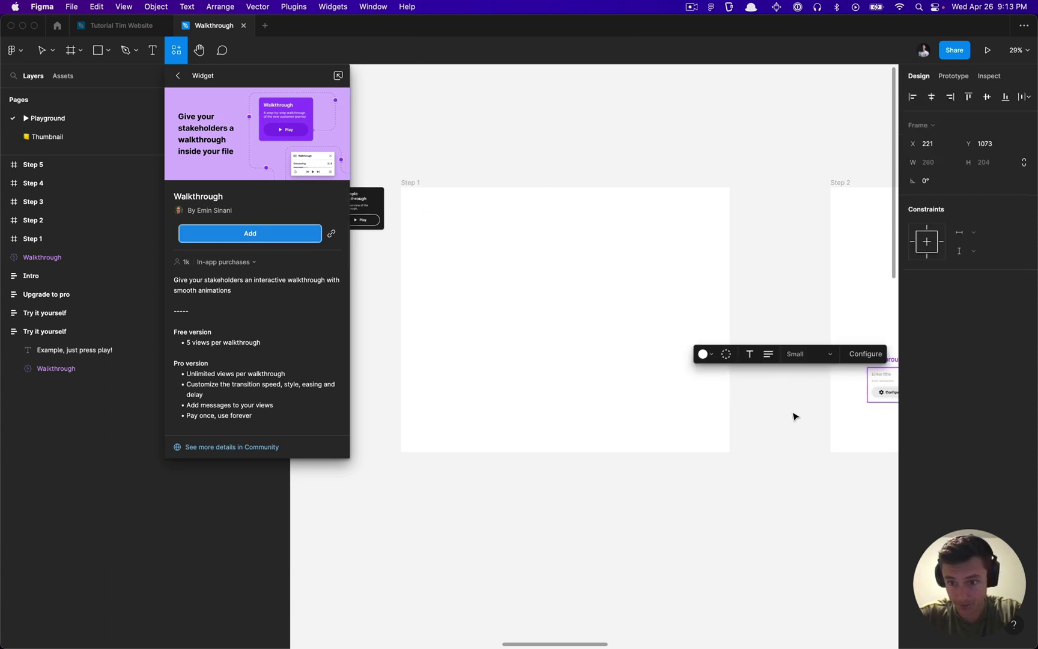
scroll(792, 402, right, 5)
Drag the inserted widget out of the Step 2 frame toward the upper left
click(657, 443)
click(763, 378)
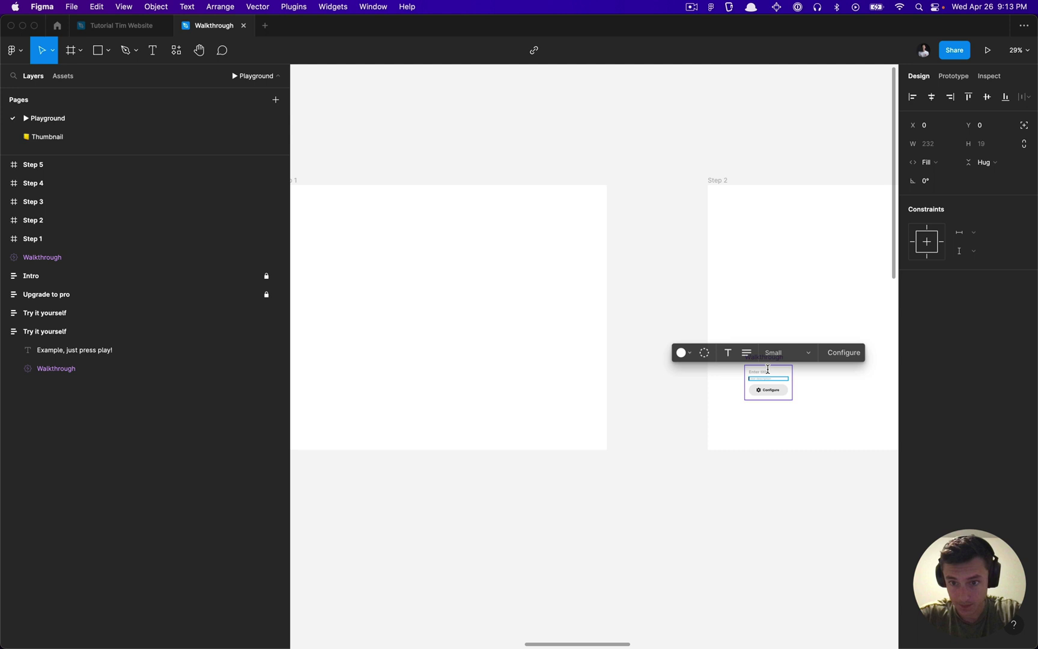
click(691, 400)
drag(756, 366, 314, 110)
scroll(317, 114, left, 4)
scroll(318, 114, up, 2)
Make the card lavender and try the corner styles, ending with square corners and no shadow
scroll(320, 119, up, 5)
click(435, 185)
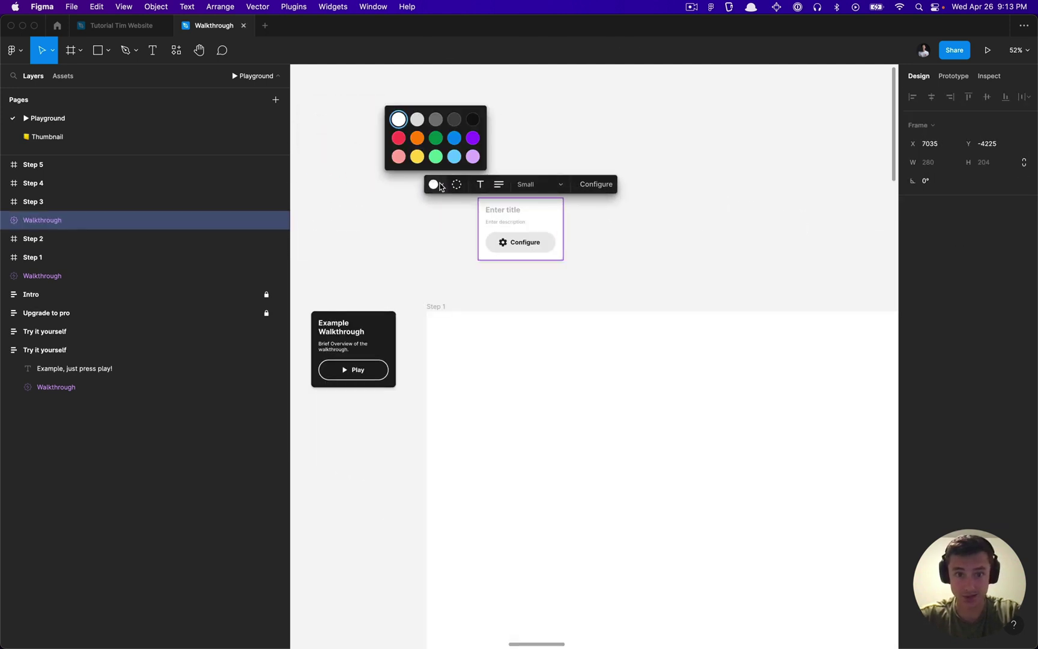
click(474, 155)
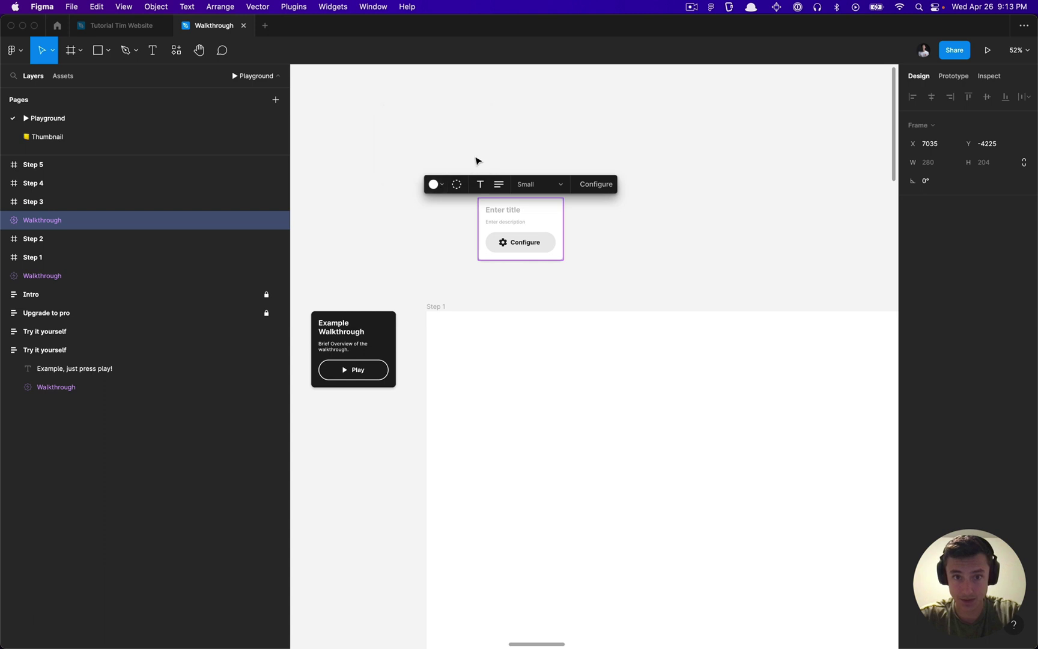
scroll(458, 193, up, 4)
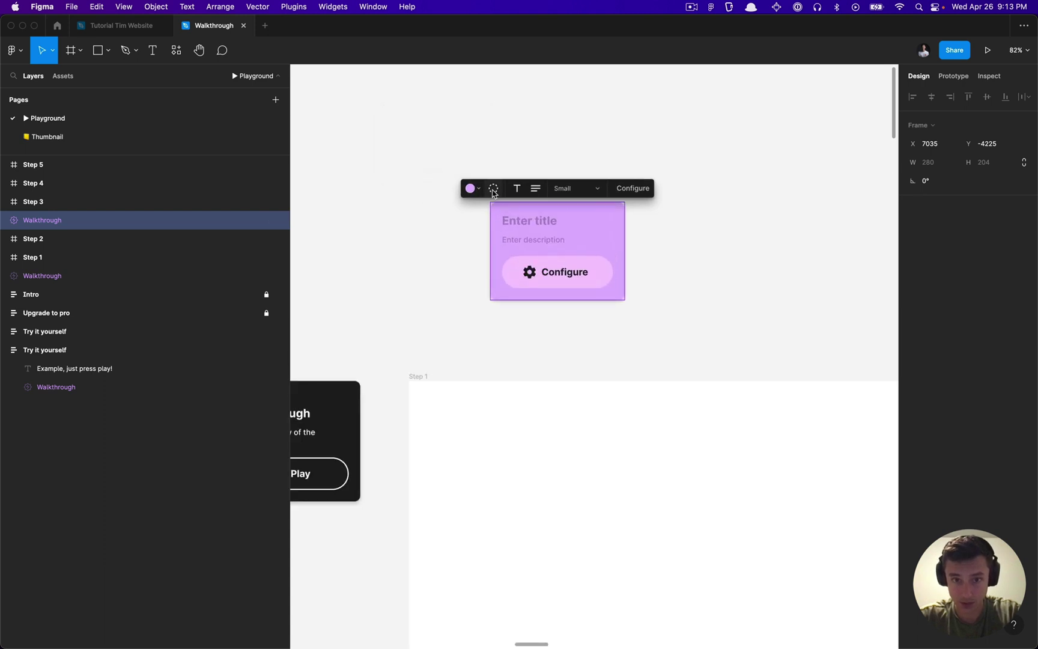
click(494, 189)
click(493, 189)
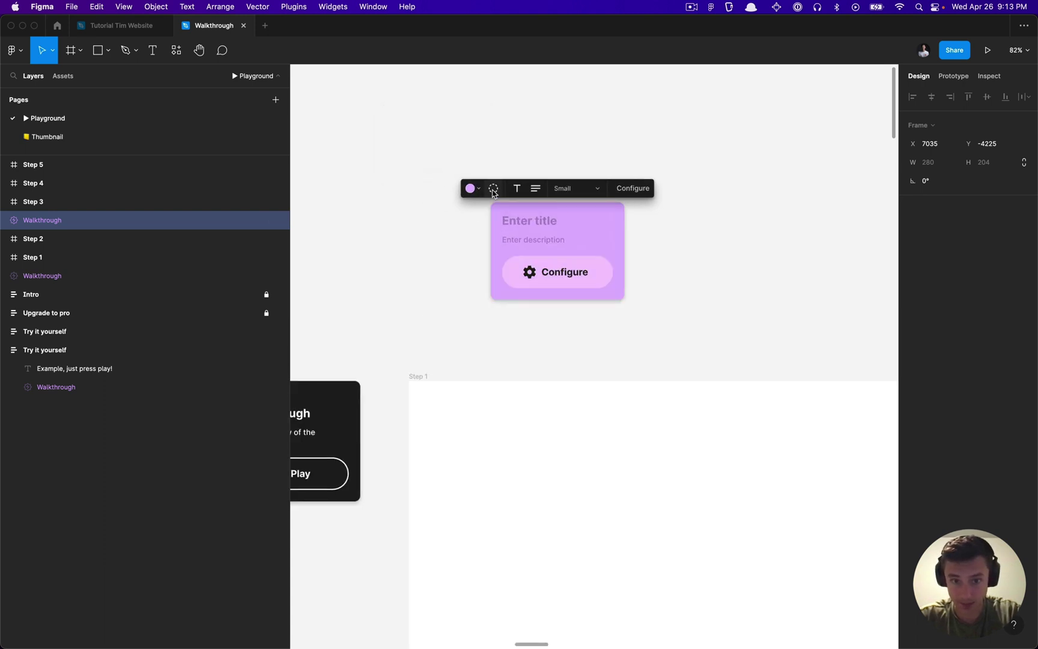
click(493, 190)
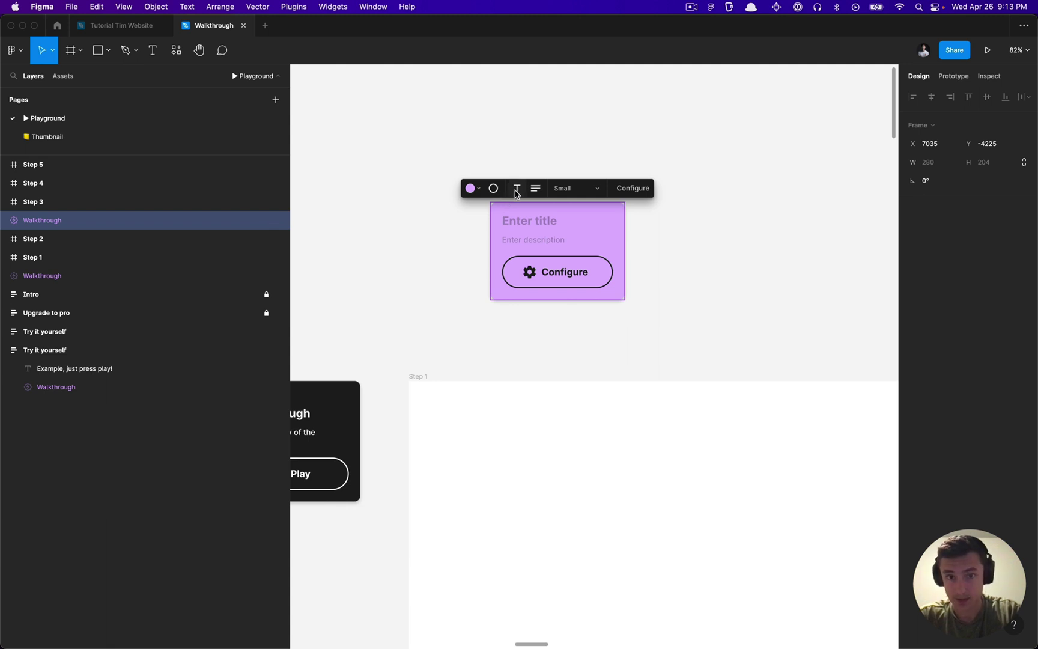
Toggle the card's title off and on, leaving it shown
click(516, 191)
click(517, 191)
click(518, 191)
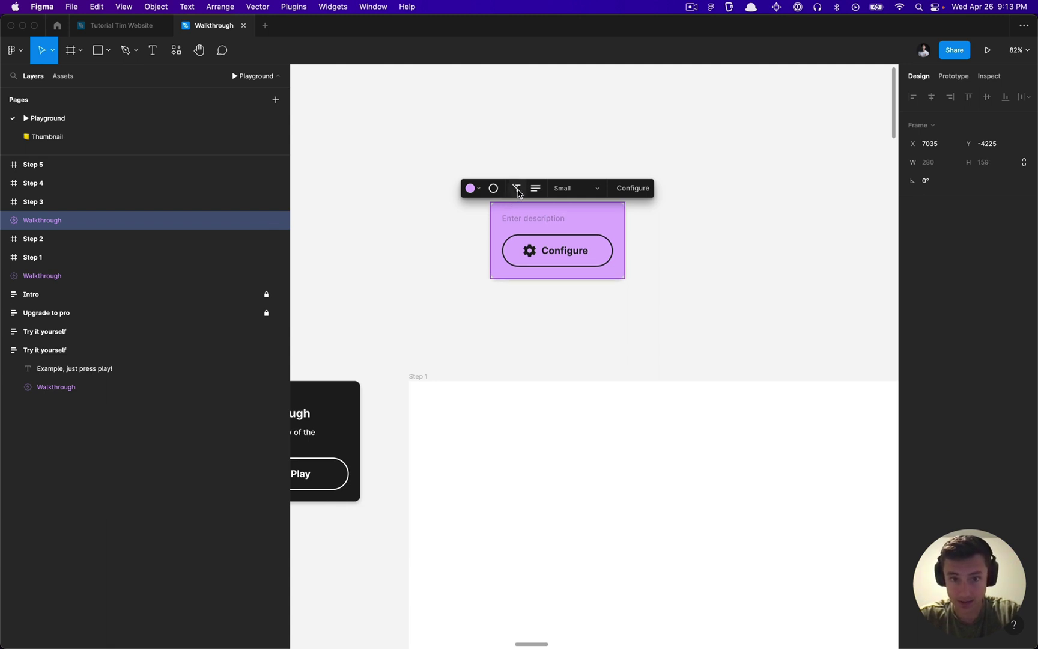
click(517, 192)
click(518, 192)
click(518, 192)
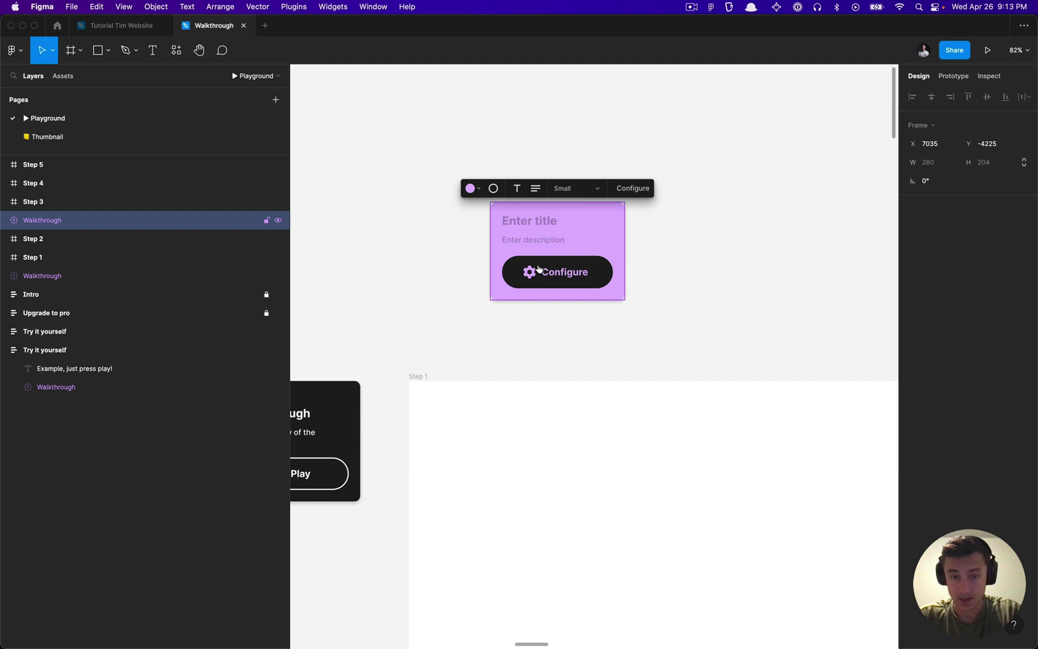
Set the card to Large and move it up and left above the Step 1 frame
click(571, 188)
click(580, 216)
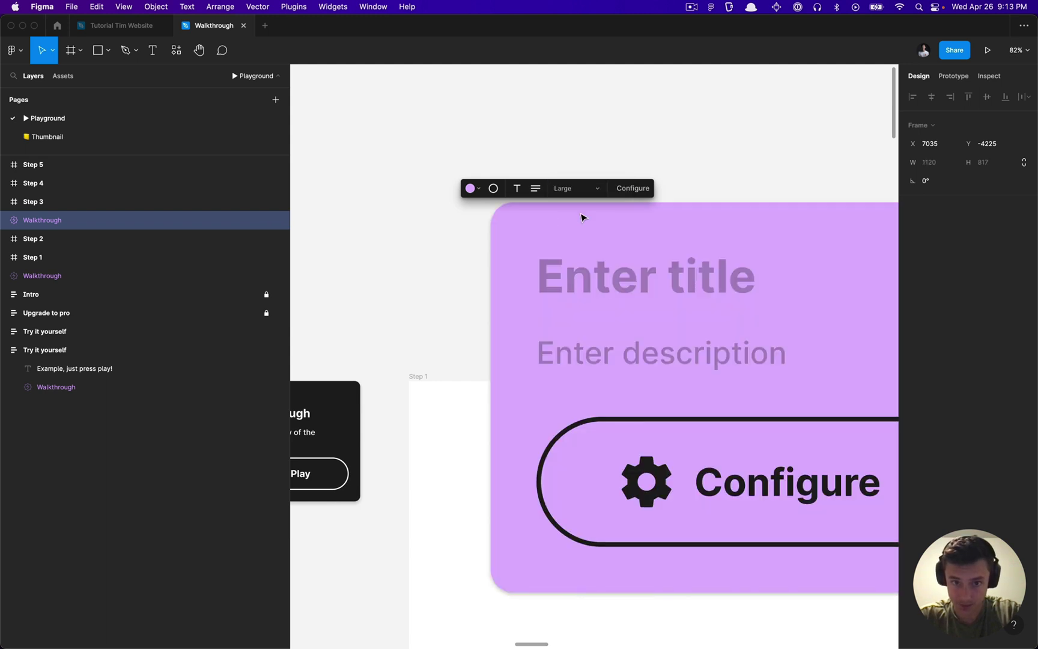
scroll(503, 237, down, 10)
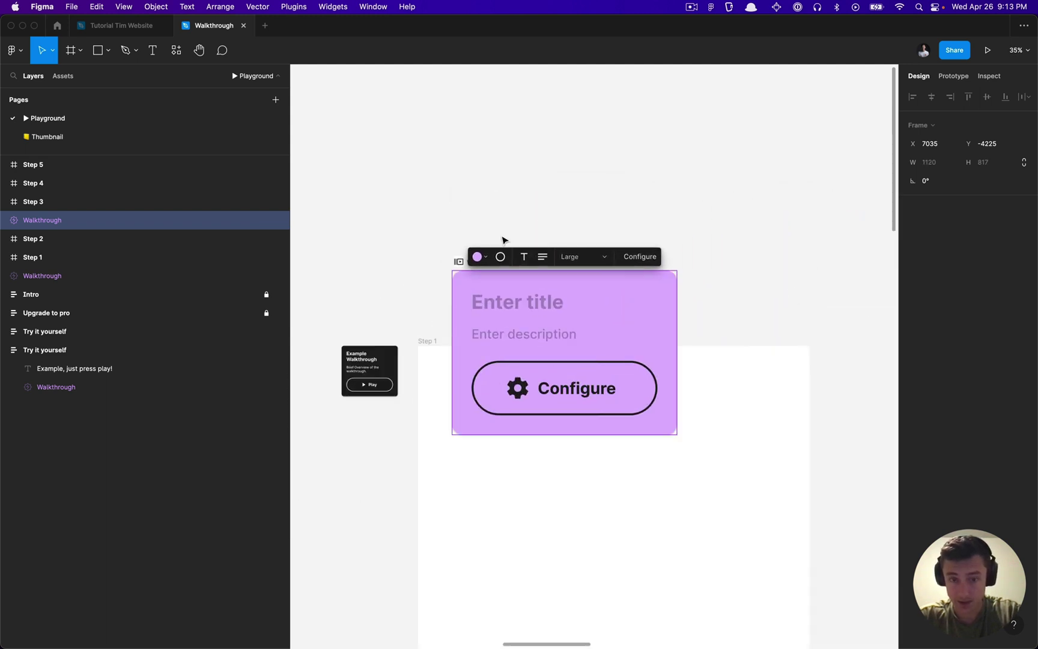
click(444, 257)
click(478, 262)
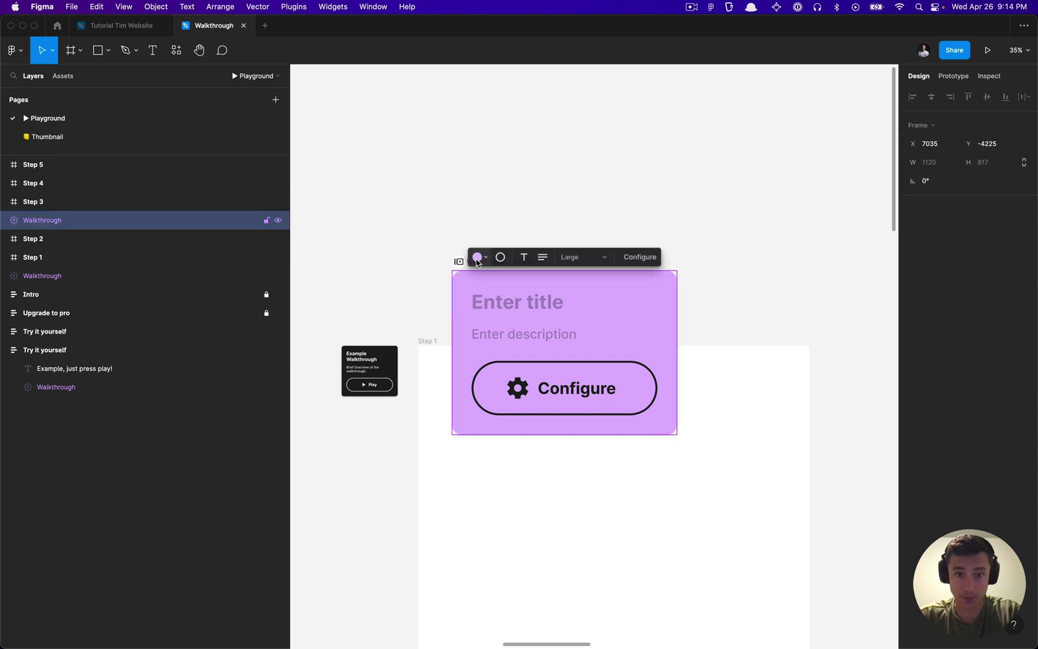
drag(478, 262, 443, 131)
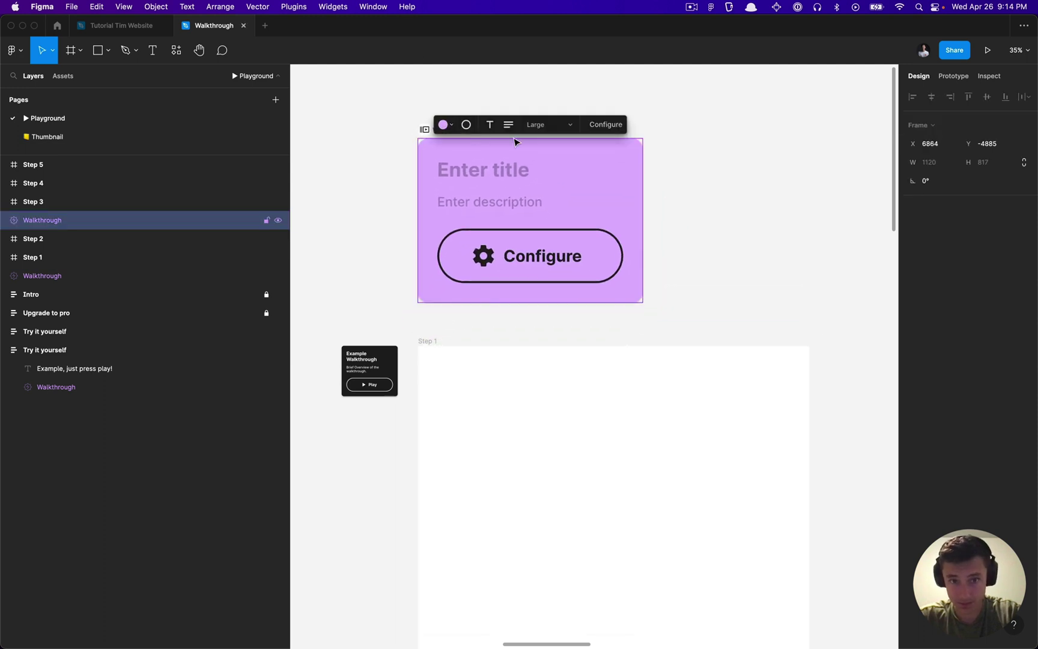
click(546, 124)
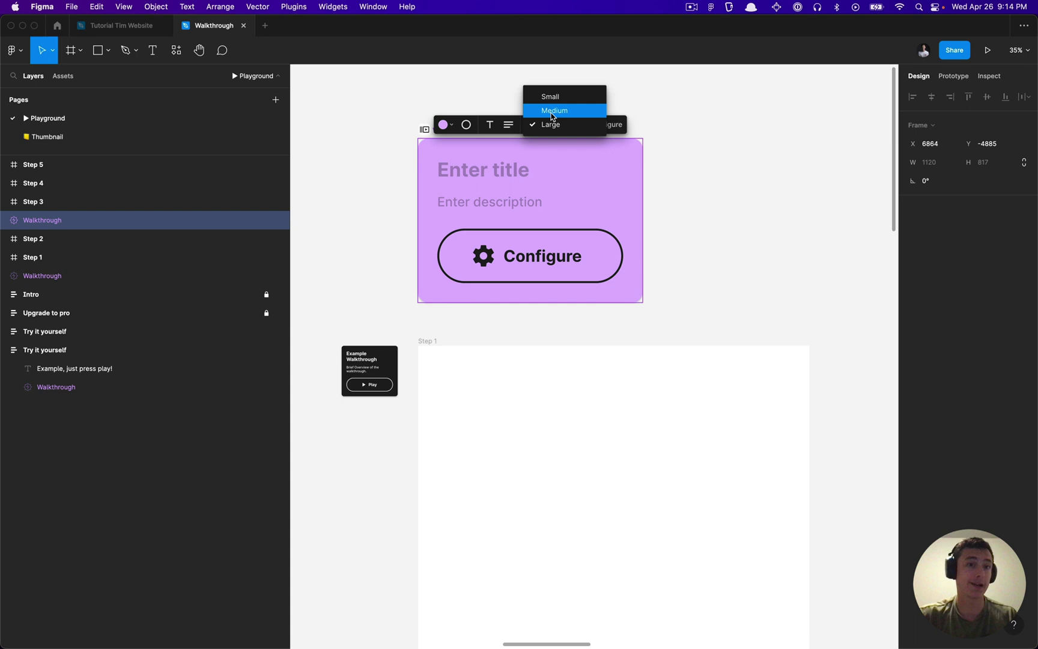
click(642, 173)
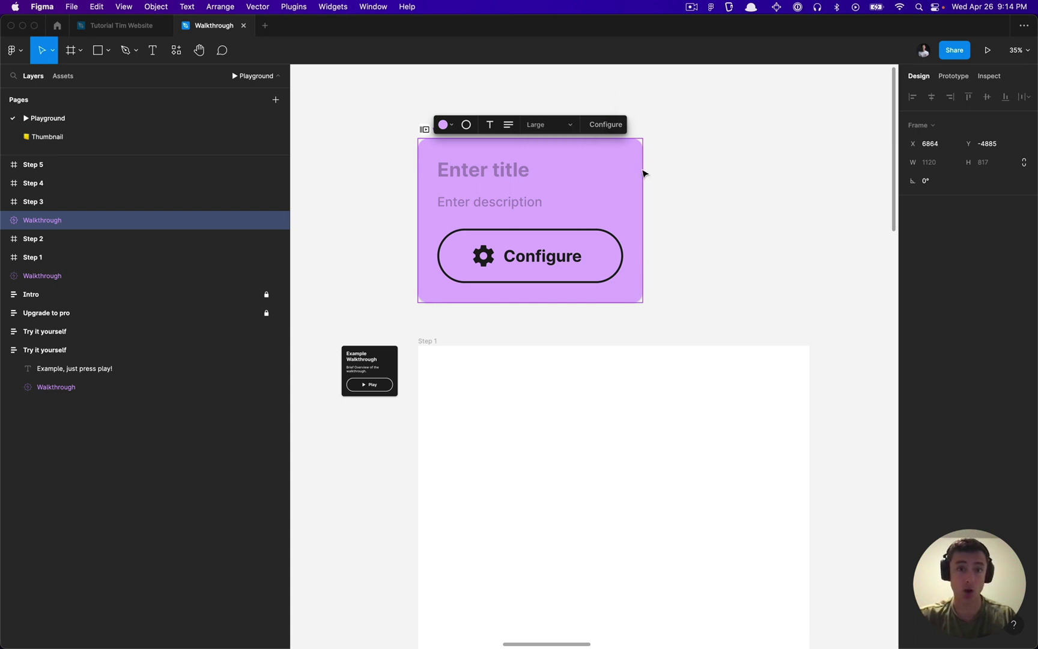
Add the current view as a walkthrough view named Test
click(603, 125)
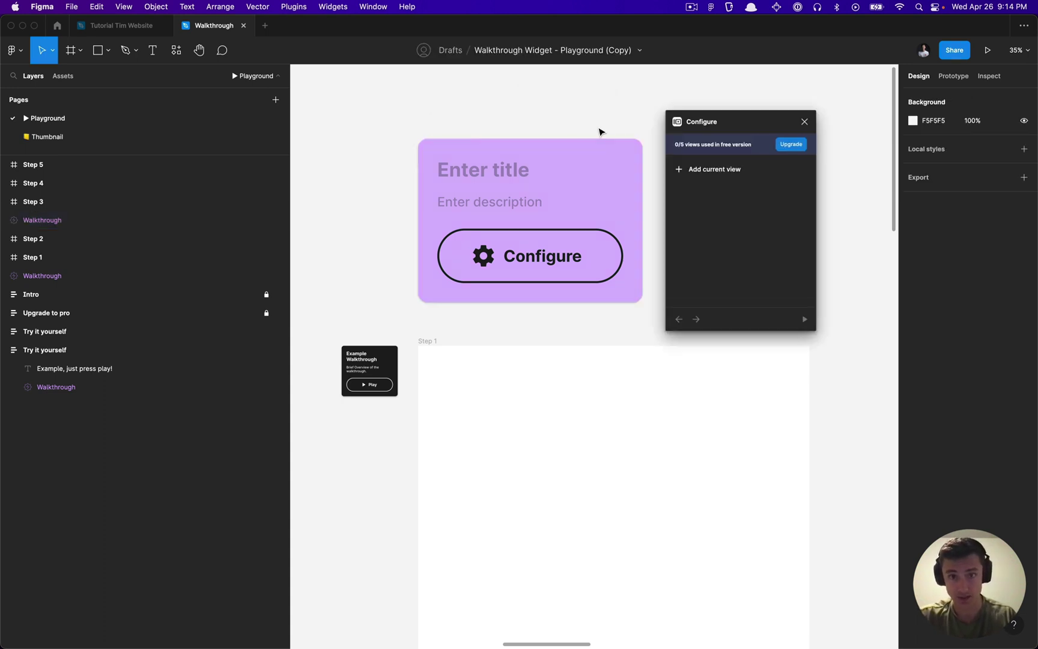
drag(714, 122, 717, 93)
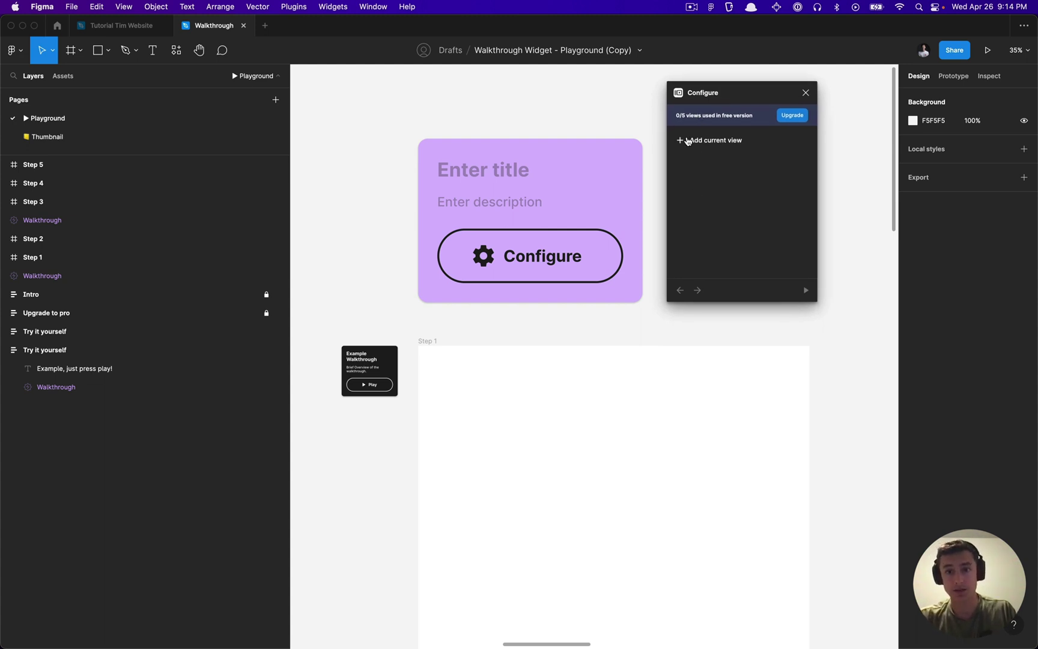
click(688, 141)
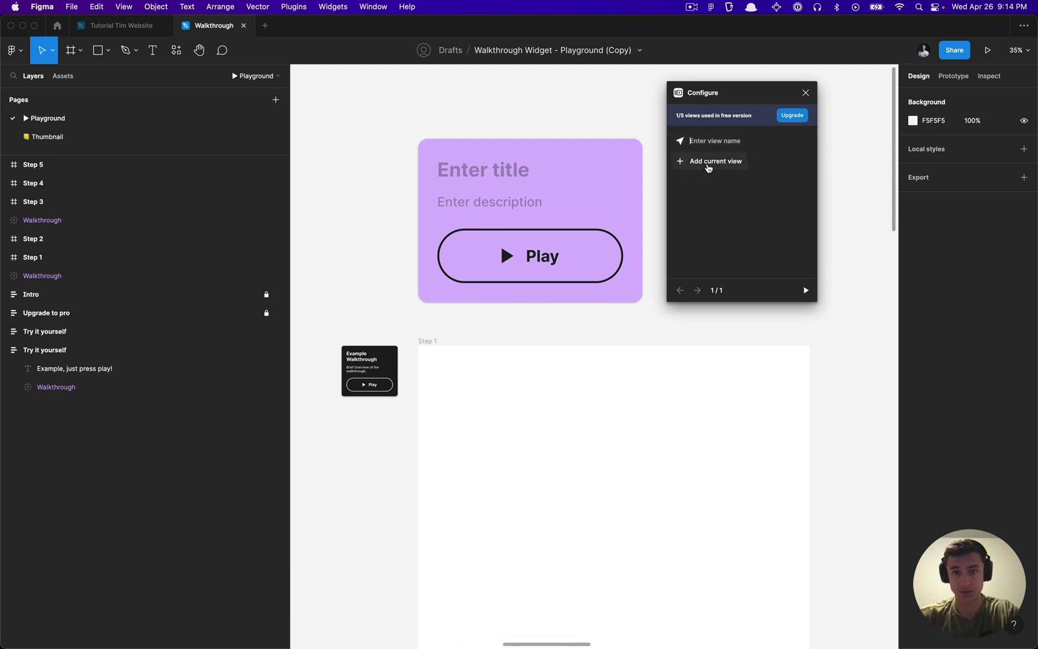
text(Test)
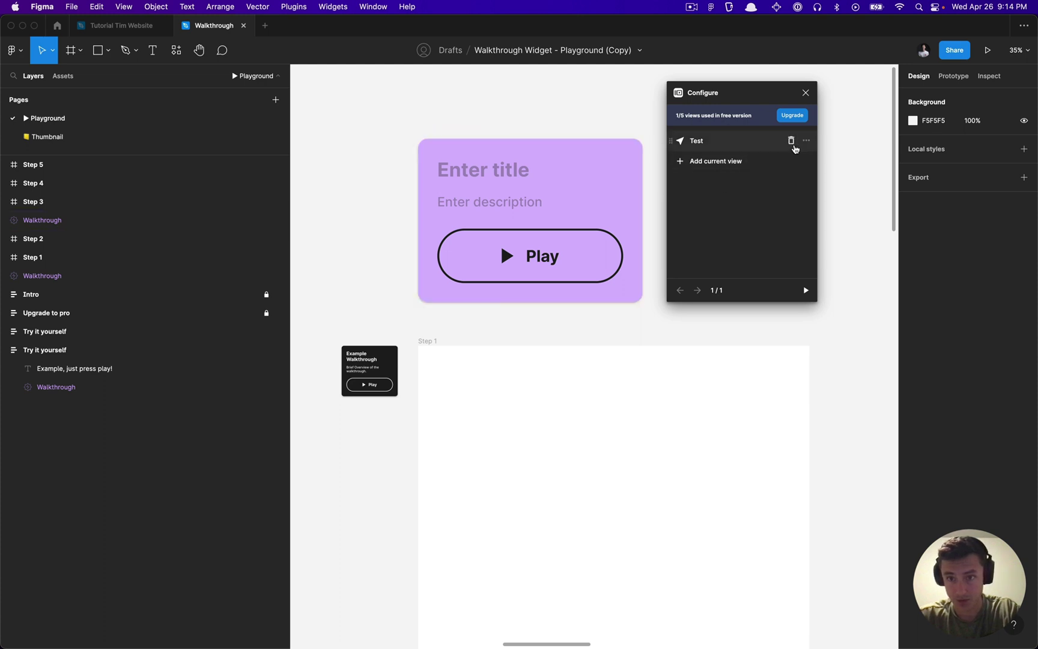
scroll(484, 138, down, 5)
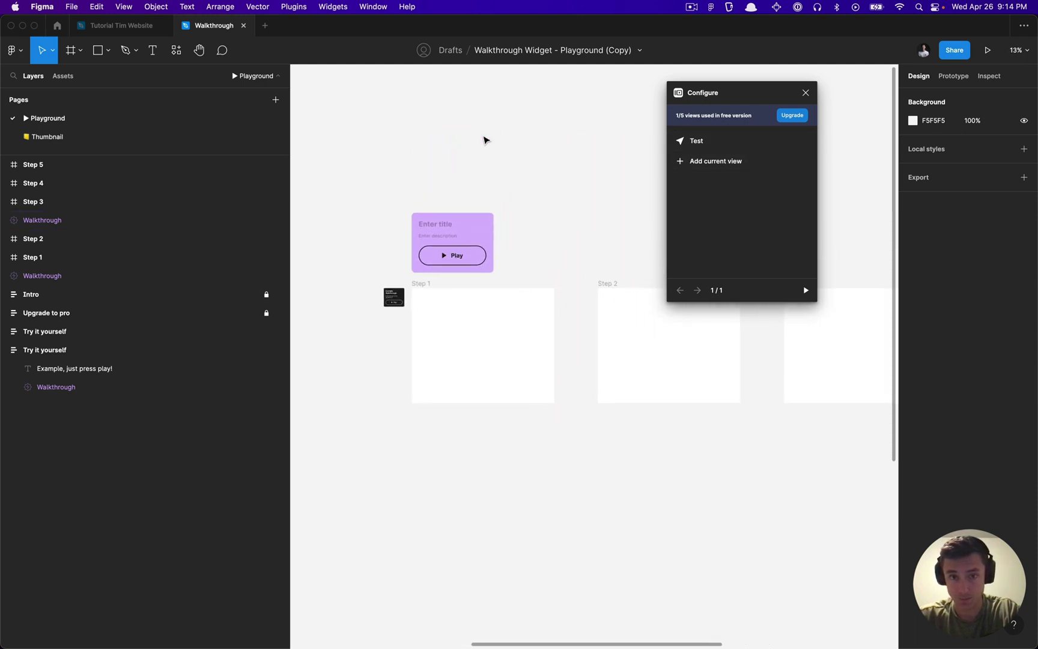
scroll(484, 139, right, 2)
scroll(484, 139, up, 2)
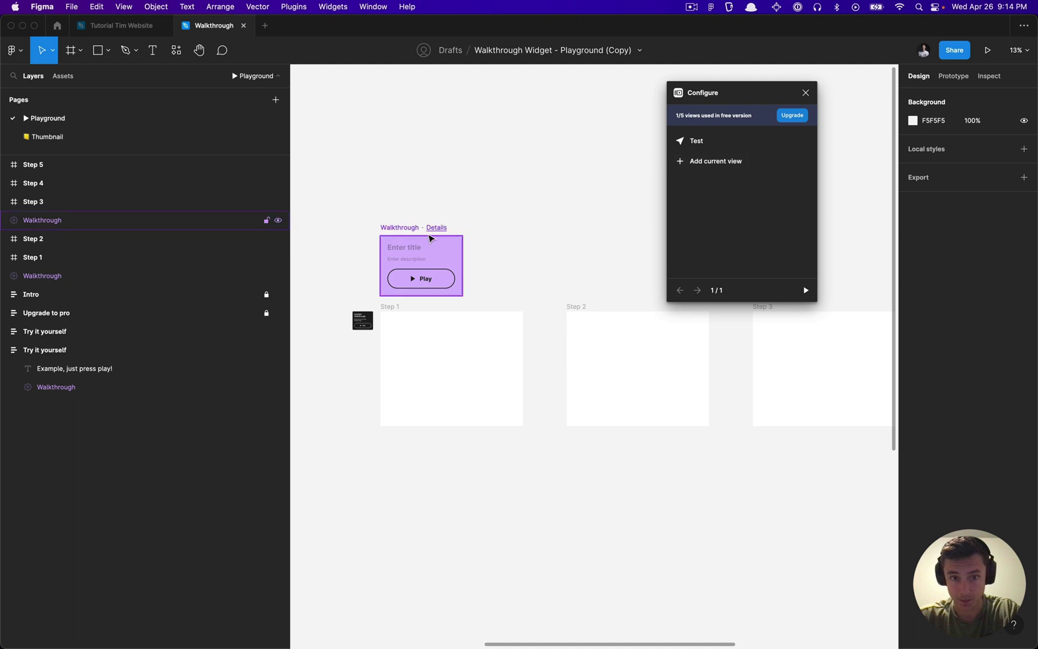
Update the Test view to show the selected widget card
click(405, 229)
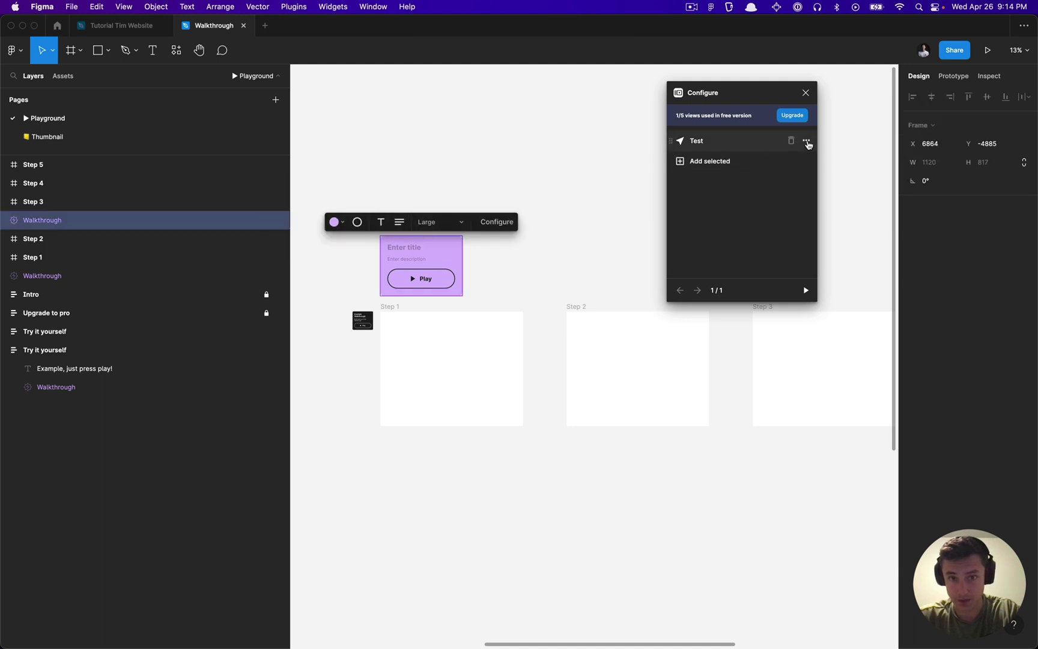
click(807, 142)
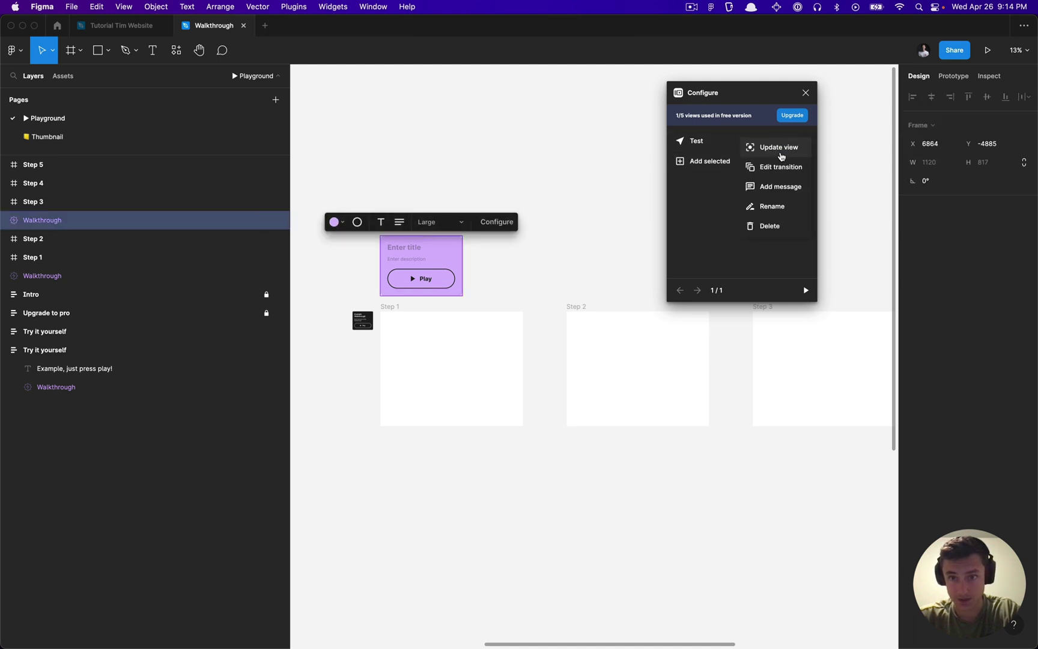
click(781, 150)
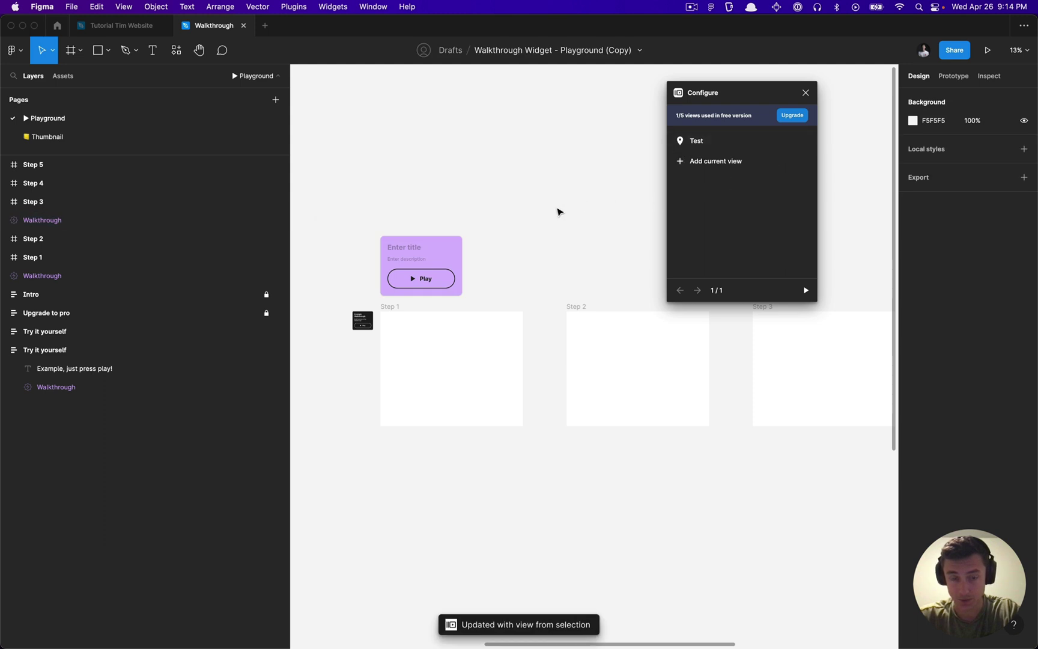
Jump to the saved Test view and play the walkthrough until it shows 'Walkthrough finished'
scroll(447, 343, up, 10)
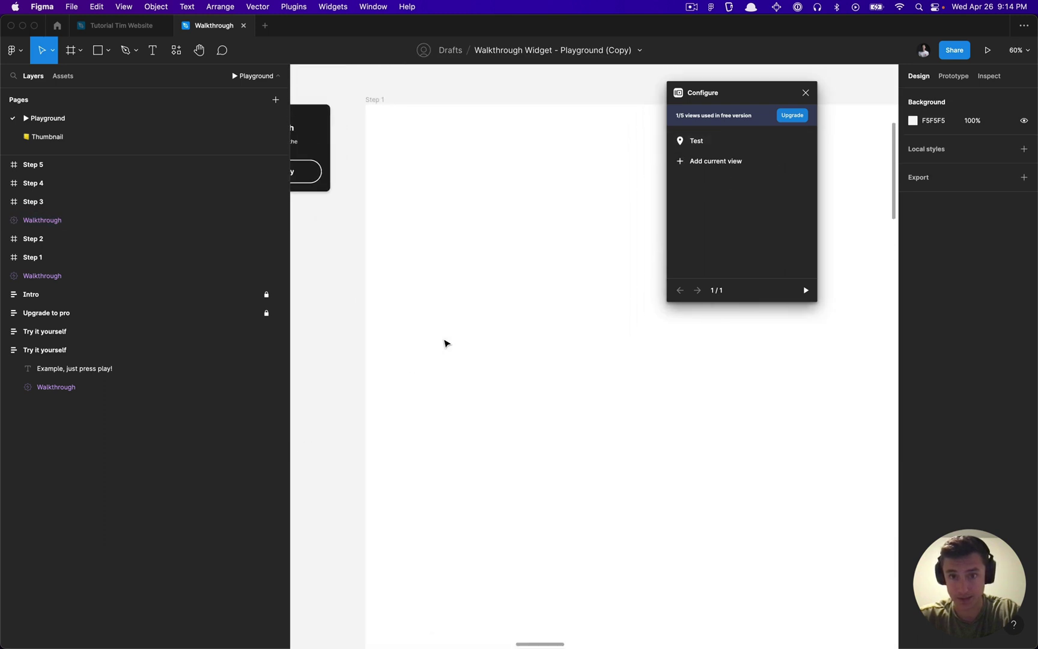
scroll(447, 343, up, 2)
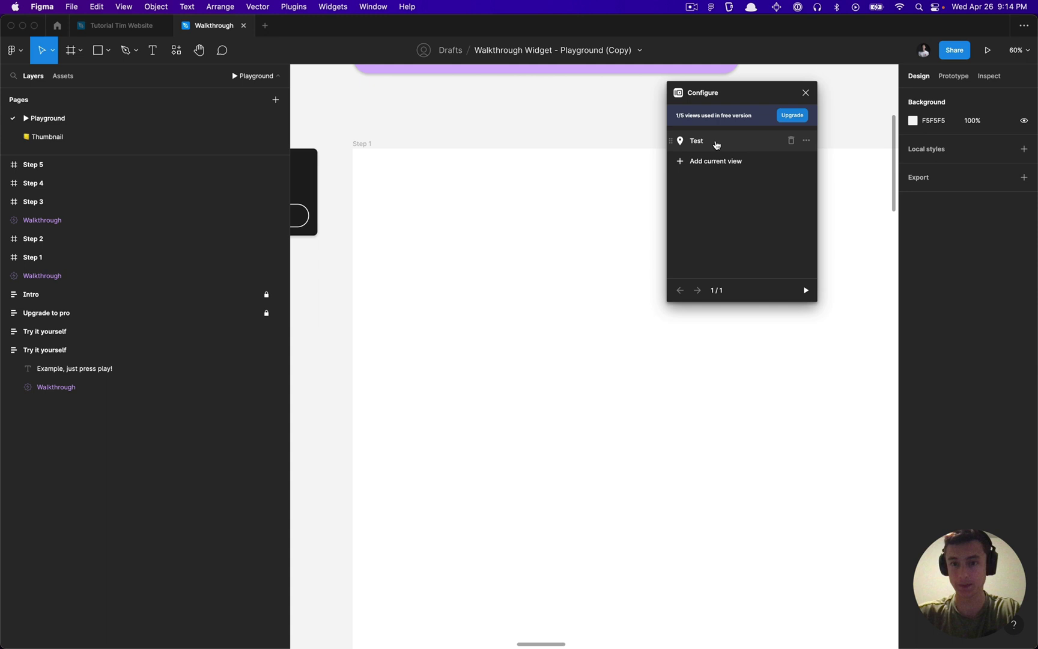
click(716, 142)
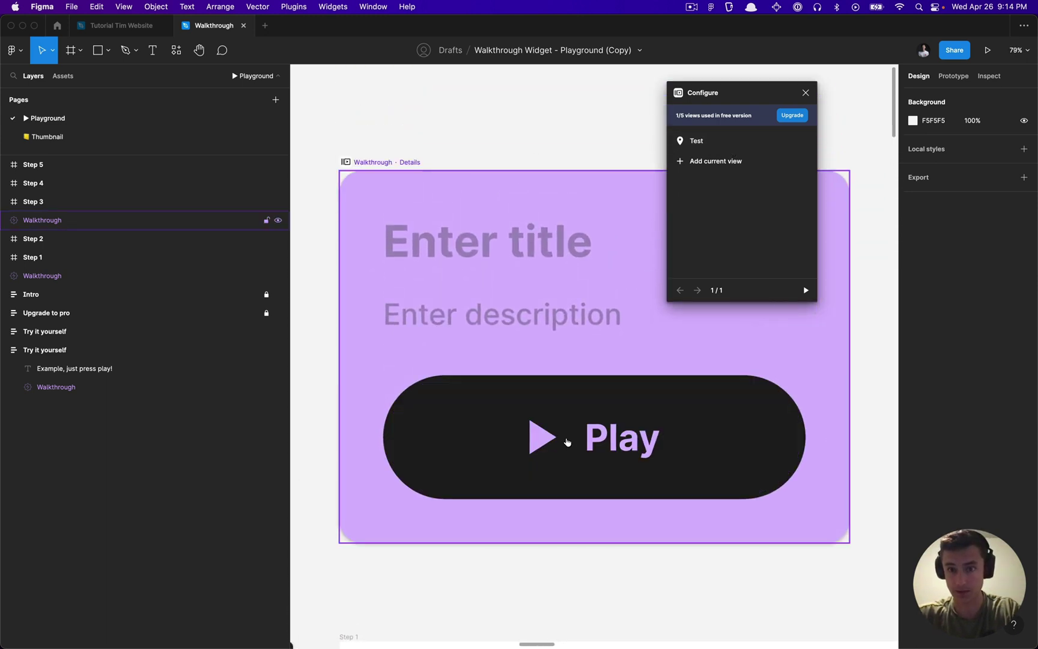
click(567, 442)
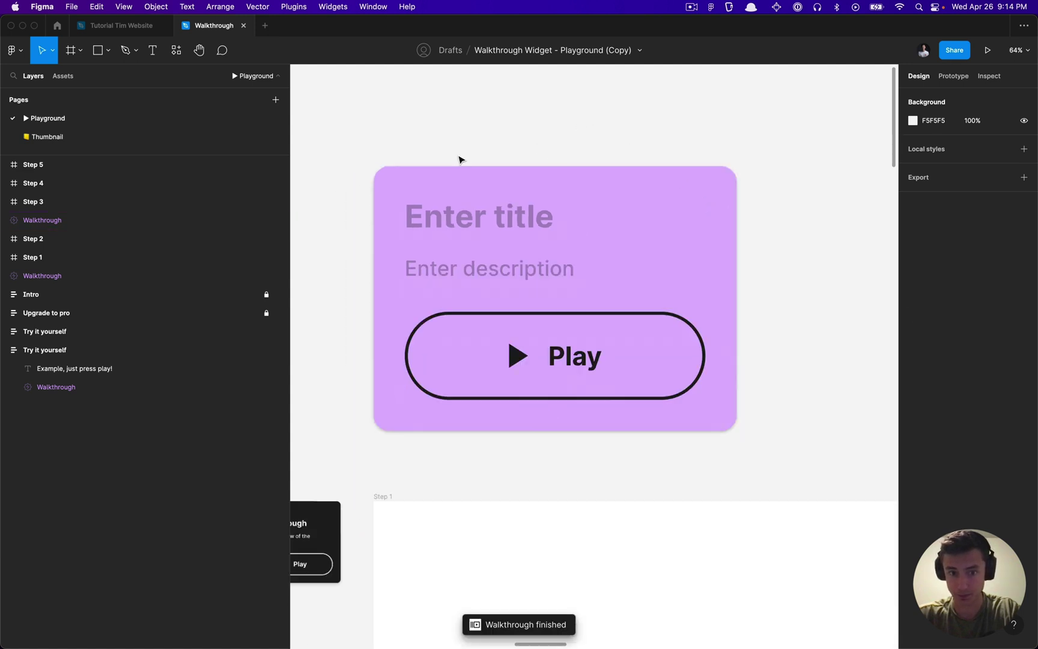
scroll(458, 169, up, 3)
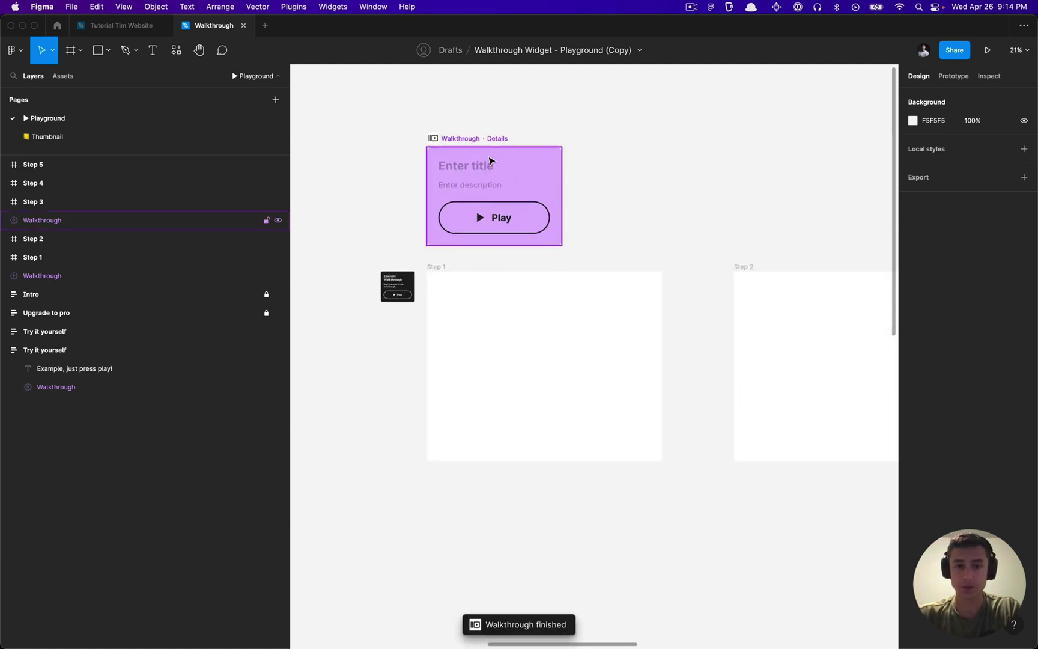
Draw a blank frame beside the widget and duplicate it to its right
scroll(489, 162, up, 3)
key(f)
drag(483, 128, 674, 289)
scroll(573, 241, down, 3)
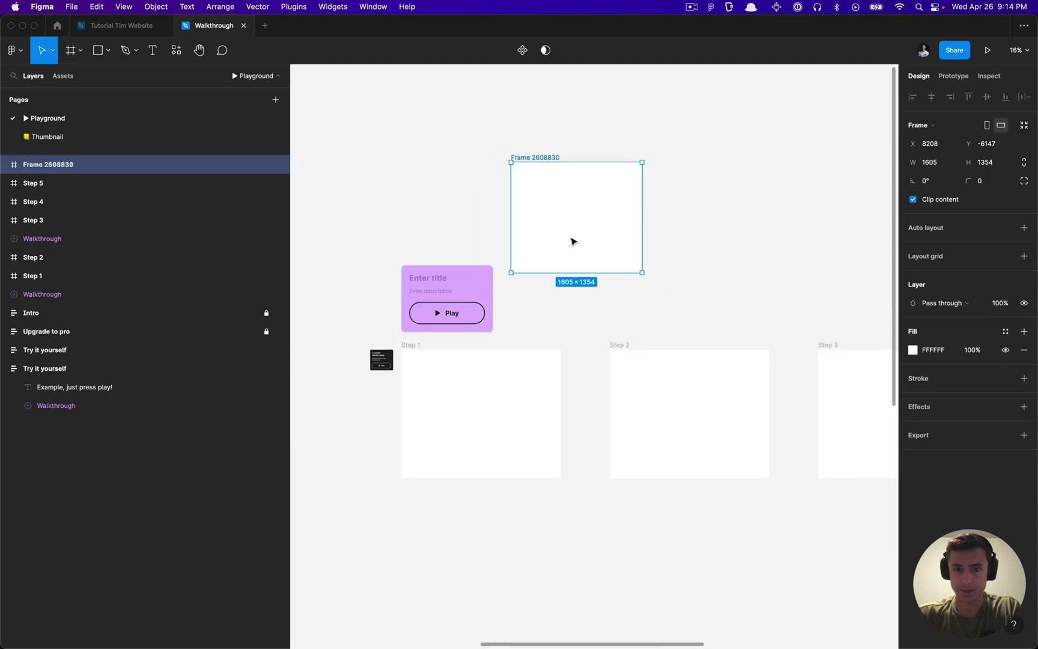
alt+drag(572, 241, 723, 231)
Top-align the widget with both frames, move them above the Step frames, and replay the walkthrough
shift+click(456, 289)
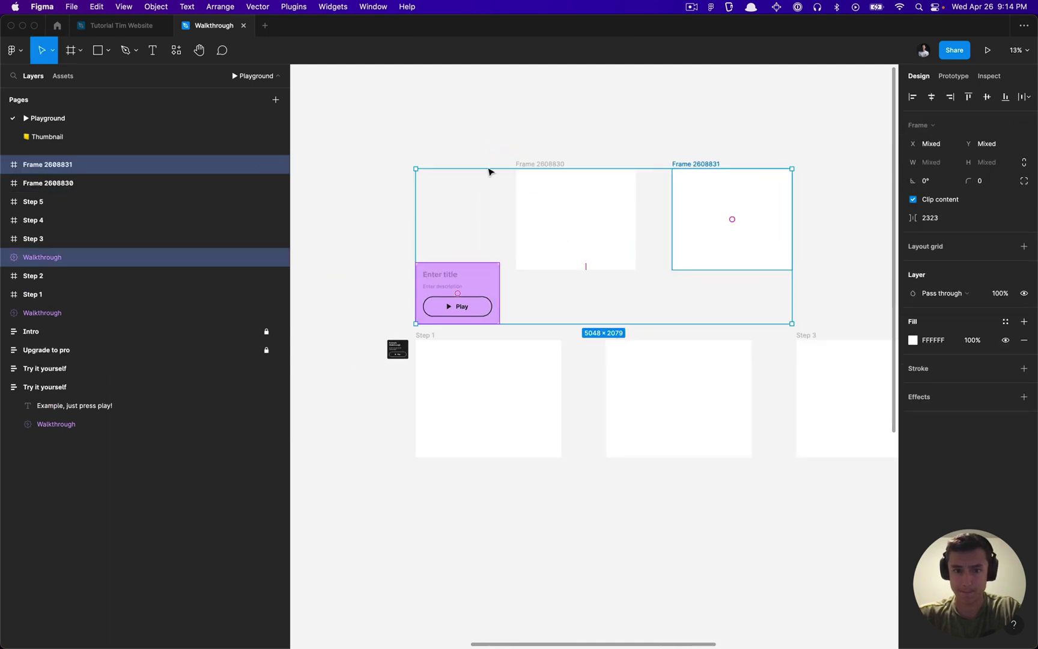
shift+click(551, 160)
key(alt+w)
scroll(512, 153, down, 5)
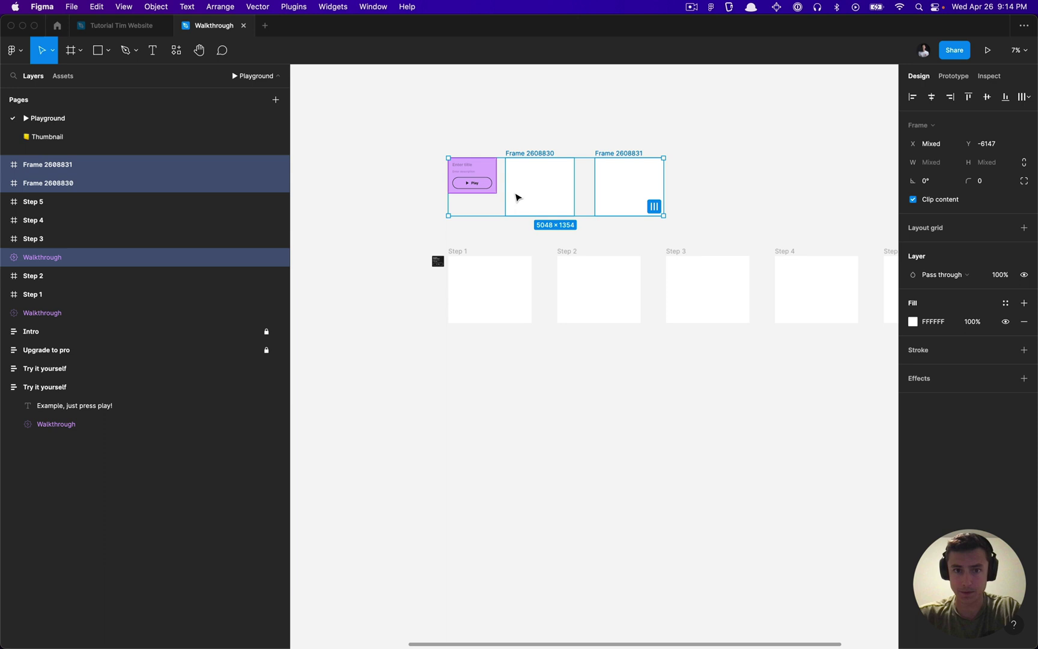
drag(515, 197, 517, 93)
scroll(514, 91, up, 5)
key(shift+2)
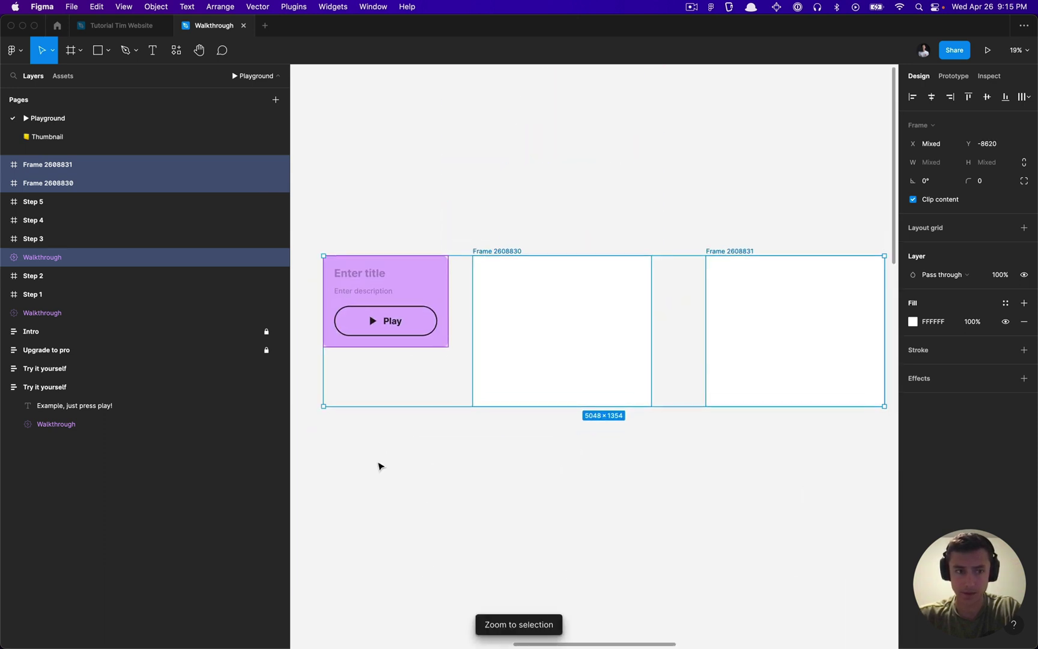
click(376, 346)
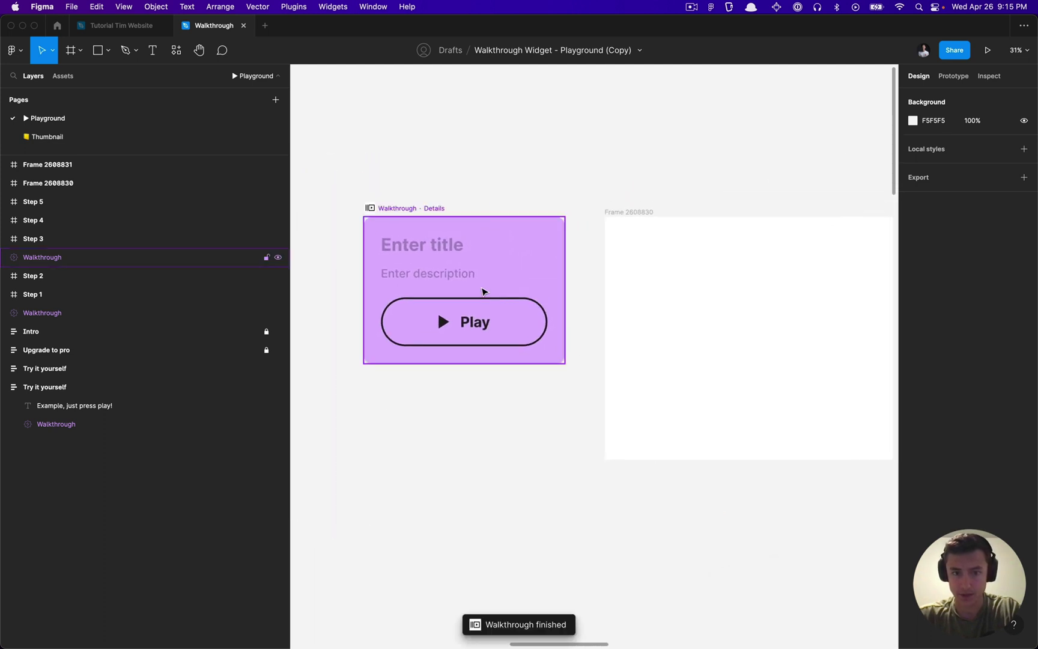
Update the walkthrough's Test view to the current view from the Configure panel
click(426, 208)
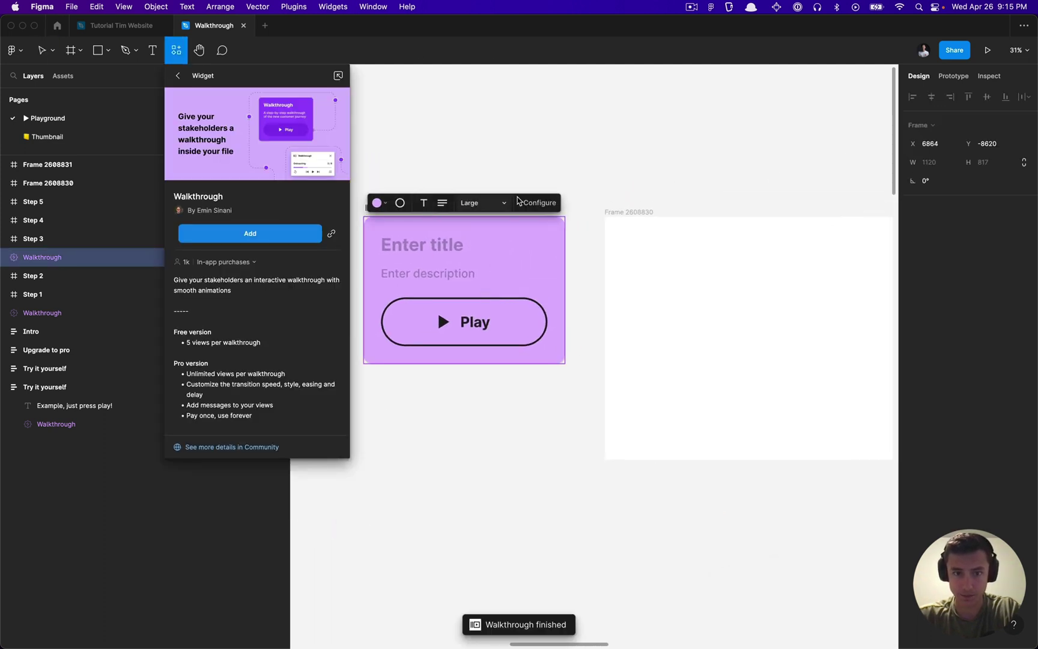
click(540, 203)
drag(639, 195, 375, 401)
scroll(524, 262, down, 5)
scroll(524, 263, right, 2)
scroll(524, 263, up, 3)
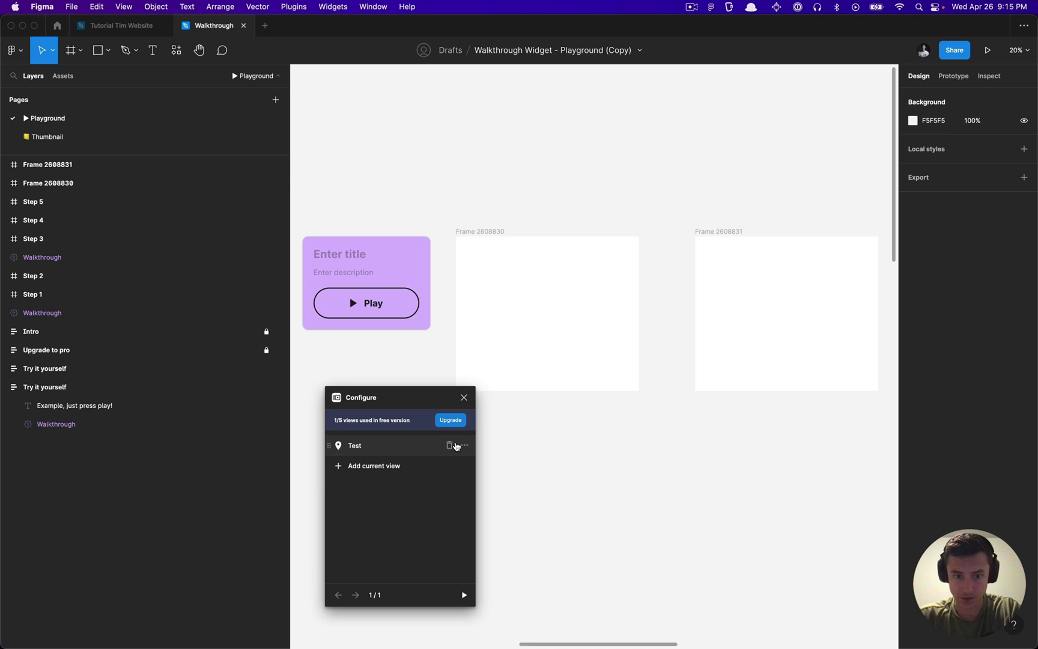
click(463, 446)
click(445, 459)
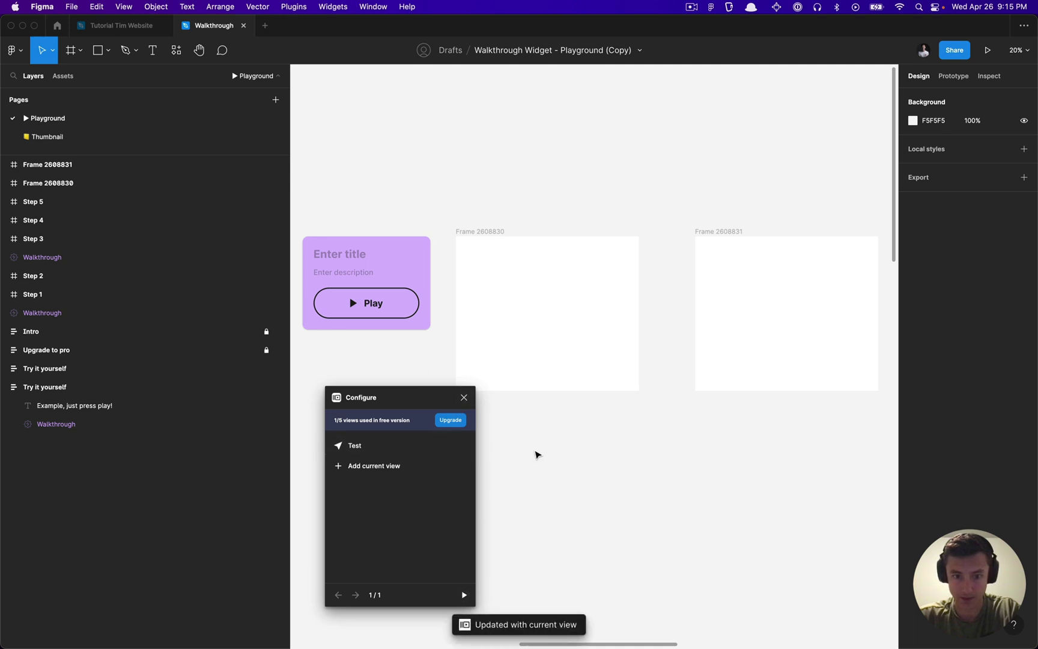
Replay the walkthrough through the Test view, then select the widget and Frame 2608830
scroll(536, 455, up, 5)
scroll(535, 452, down, 3)
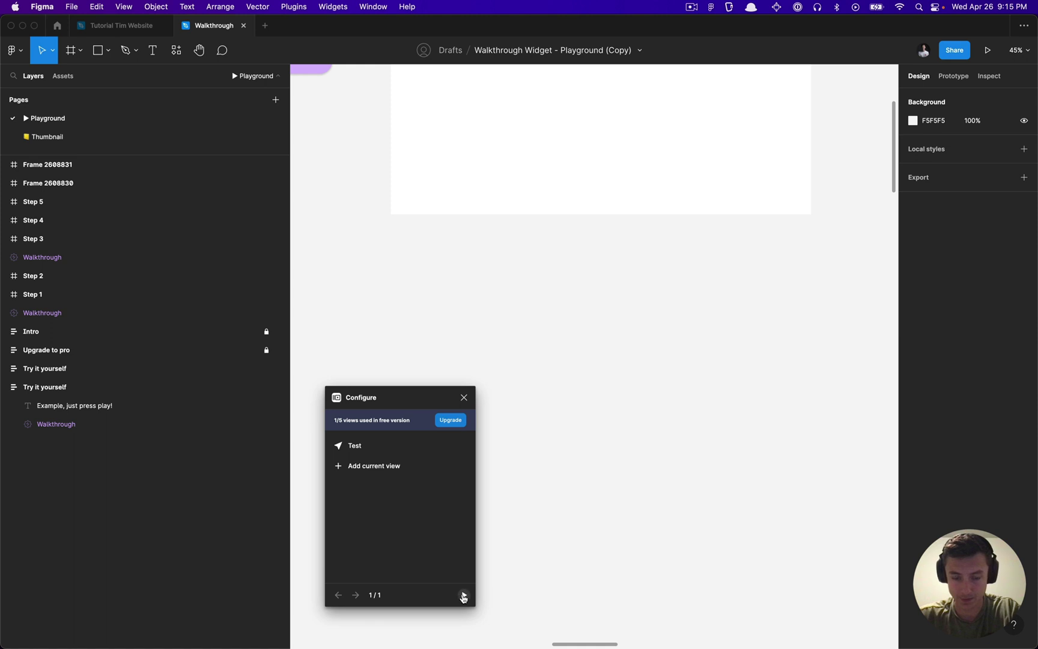
click(464, 595)
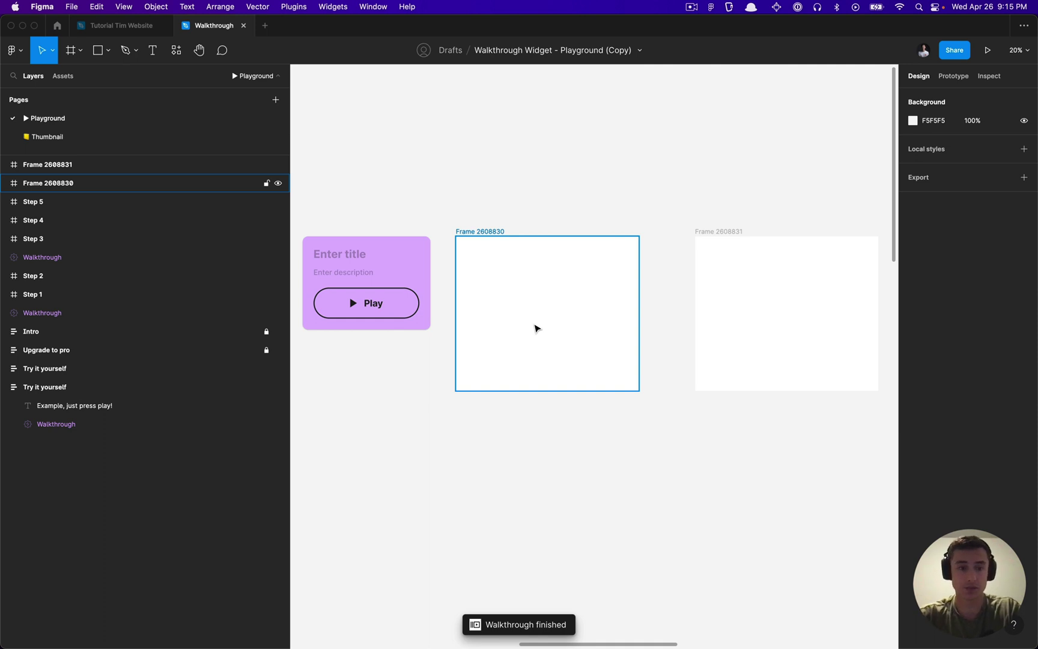
click(347, 231)
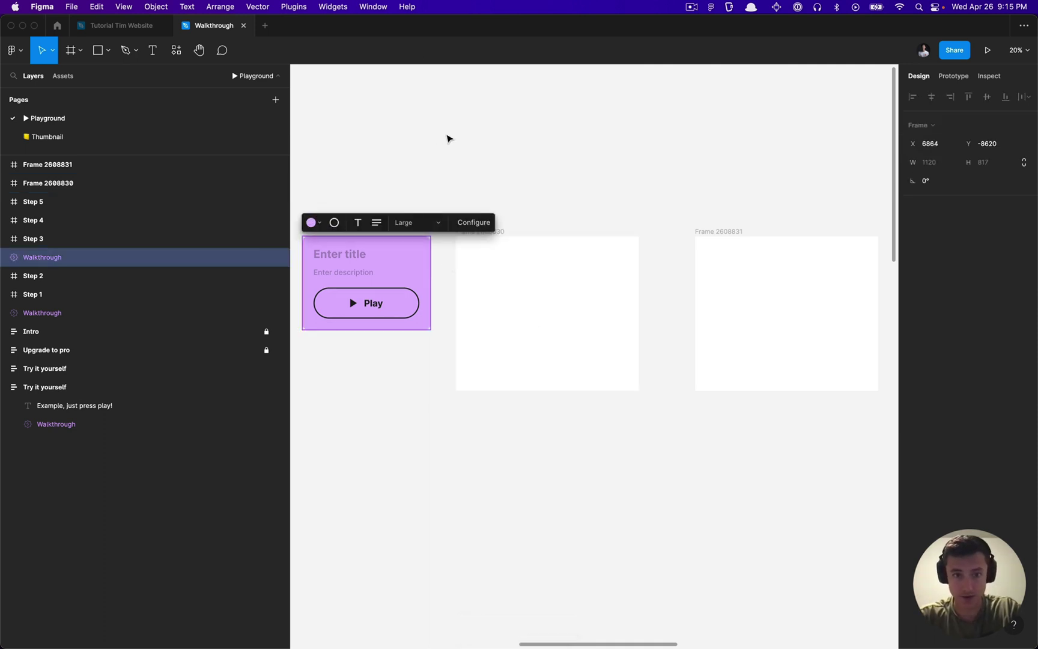
click(483, 242)
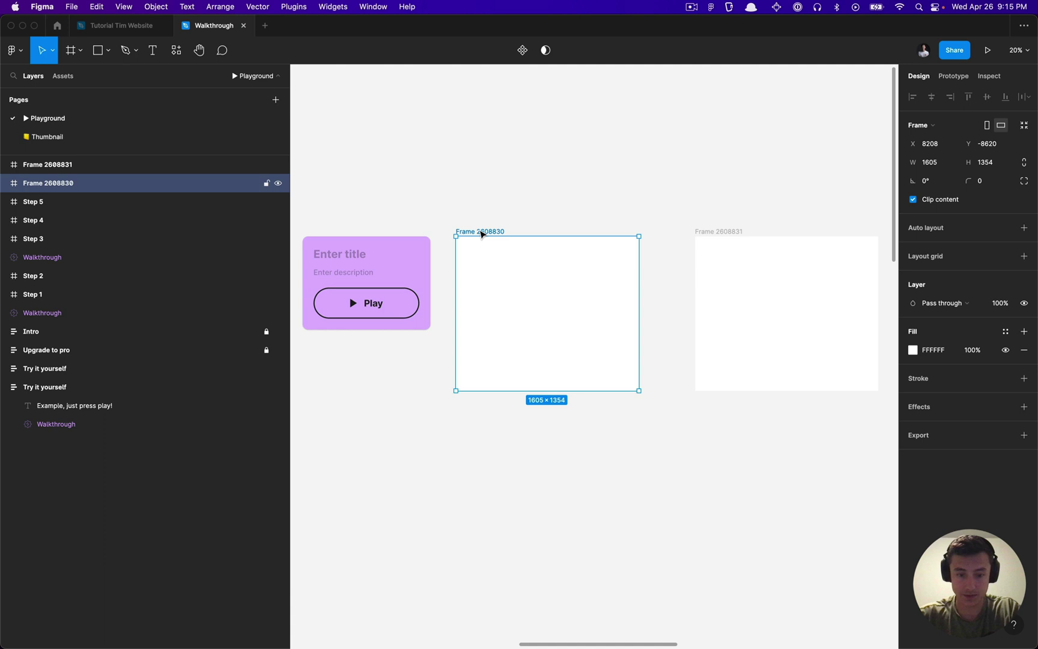
Rename Frame 2608830 to Step 1 and Frame 2608831 to Step 2
key(super+r)
text(Sy)
text(ep)
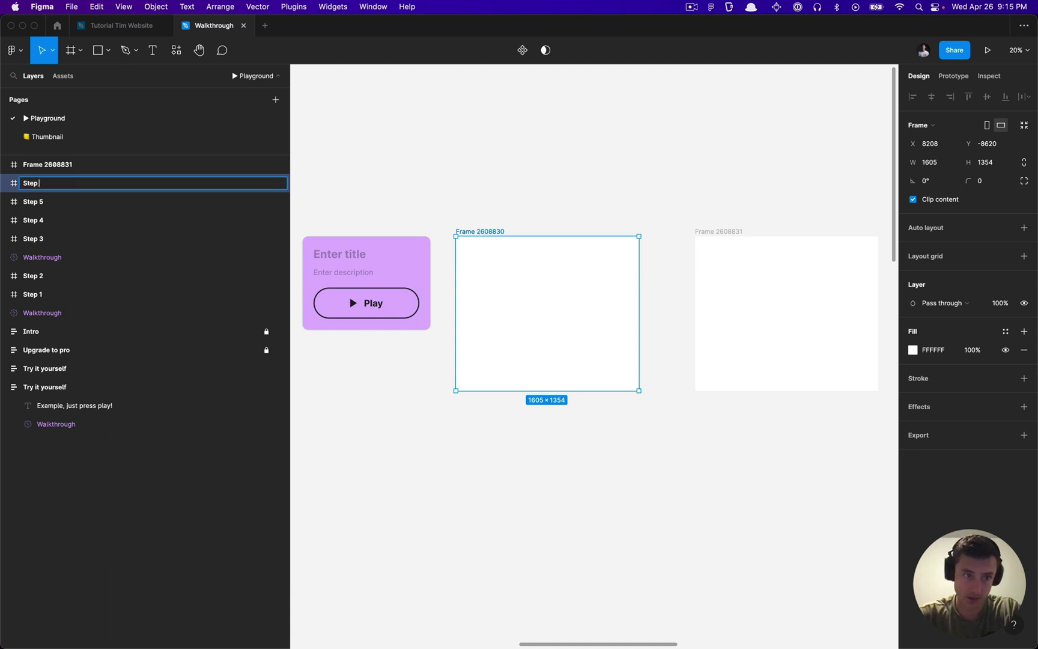
text( 1)
key(Return)
click(711, 238)
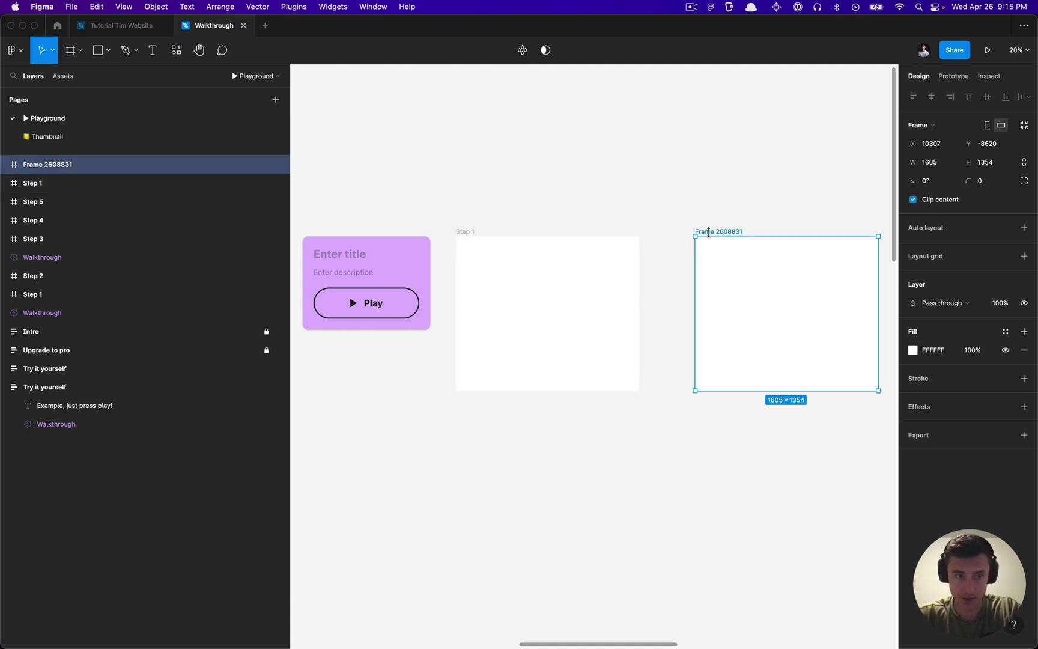
key(super+r)
text(Step 2)
key(Return)
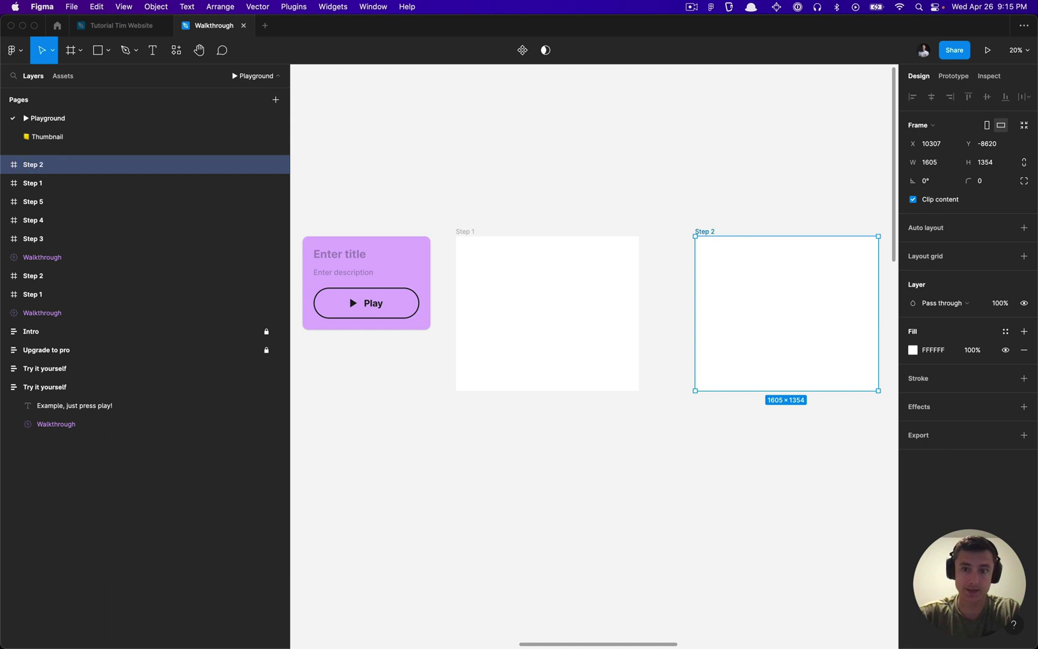
click(498, 204)
scroll(357, 217, up, 5)
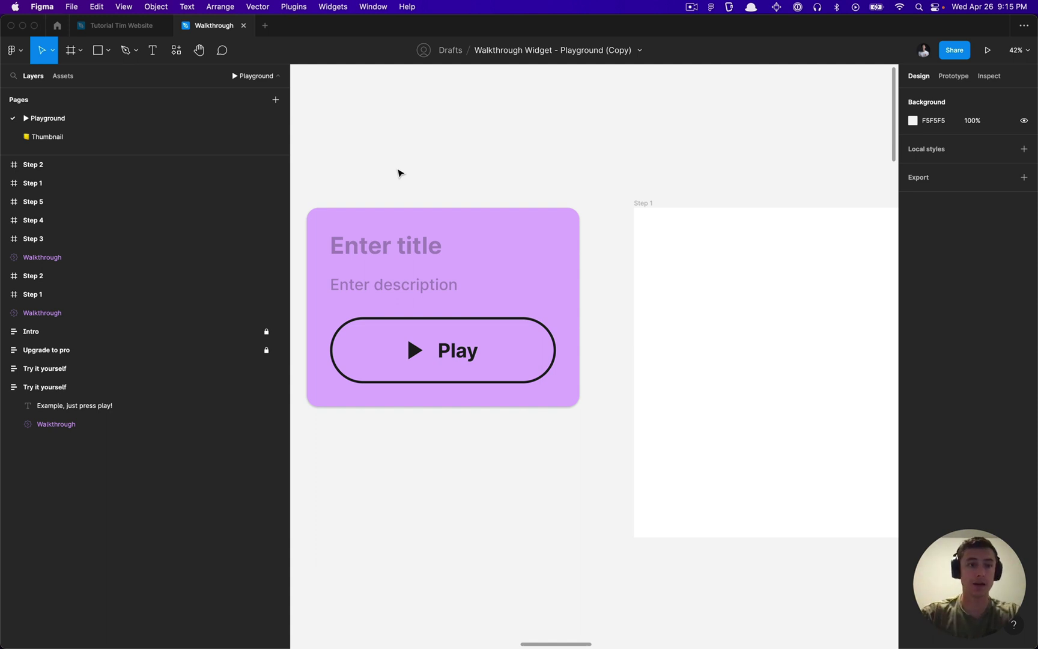
Select the Walkthrough widget and open its Configure view settings
click(378, 213)
key(shift+i)
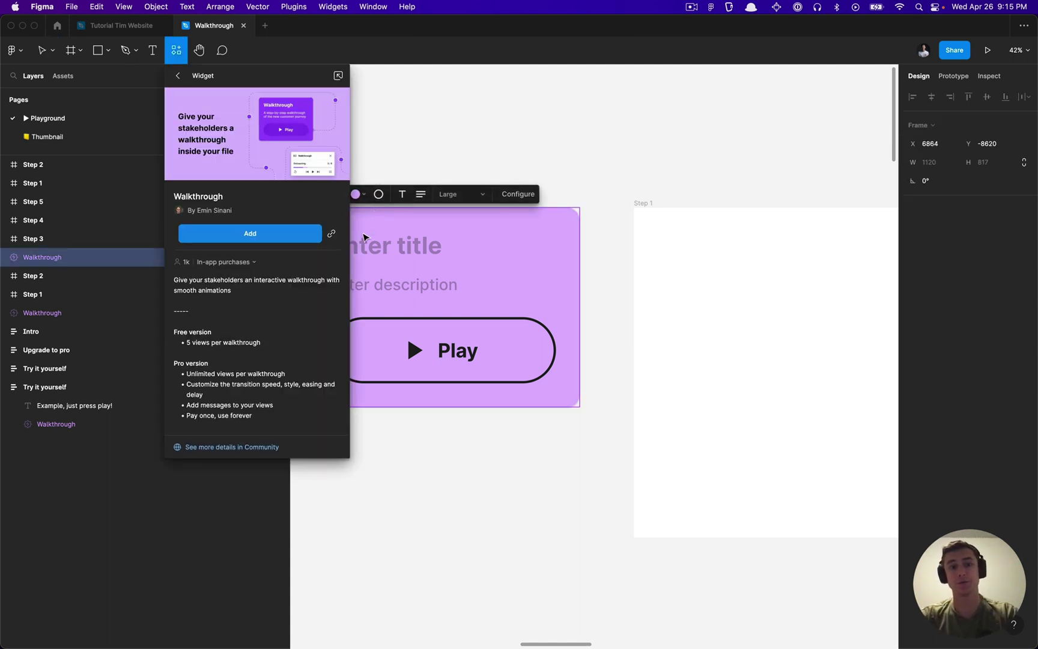
click(397, 102)
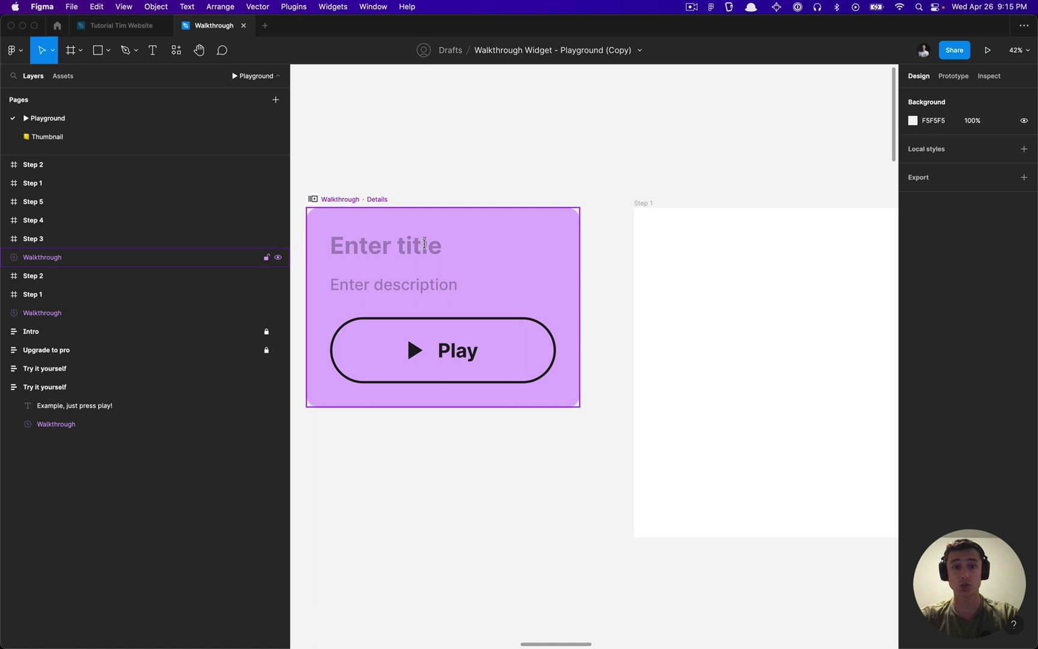
click(343, 201)
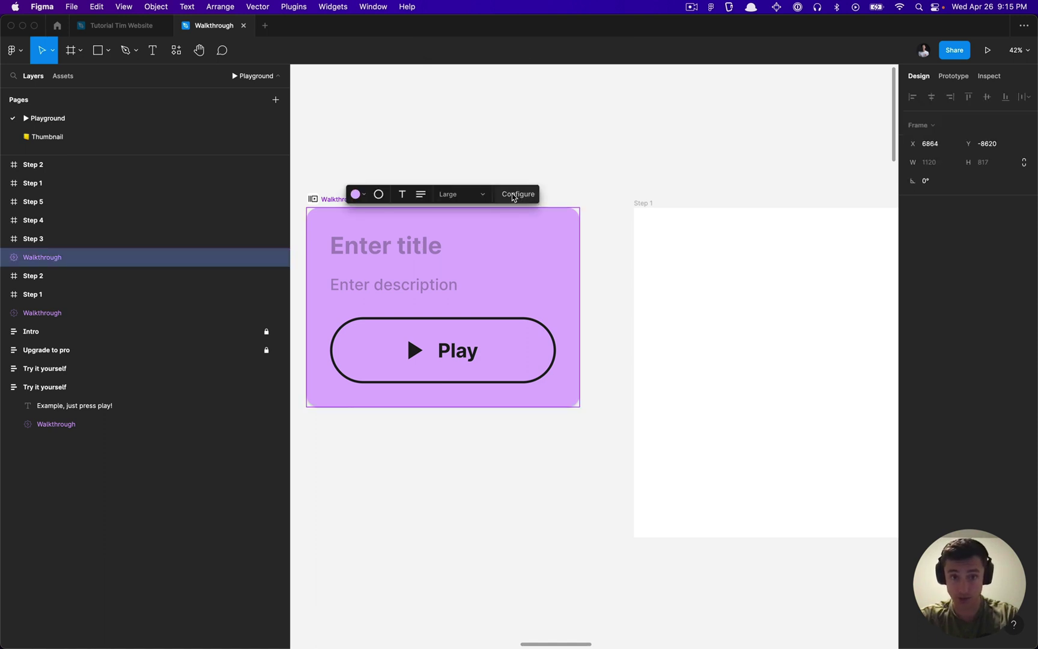
click(513, 194)
Title the card 'Walkthrough' and enter 'Description' as its description
click(437, 241)
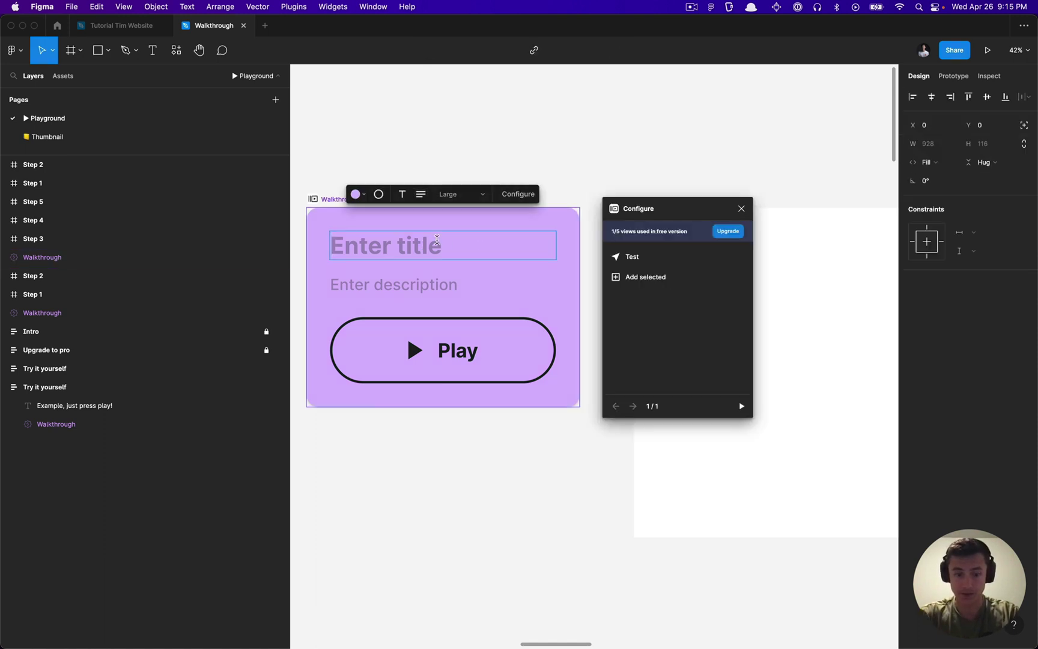
text(T)
key(BackSpace)
text(Walkth)
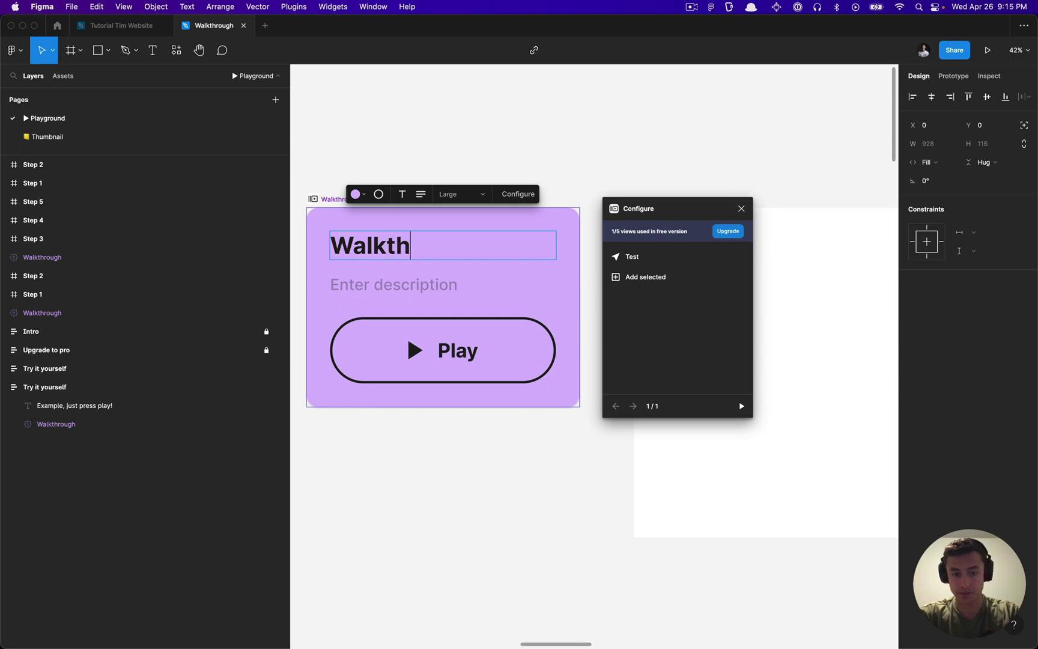
text(rough)
key(Return)
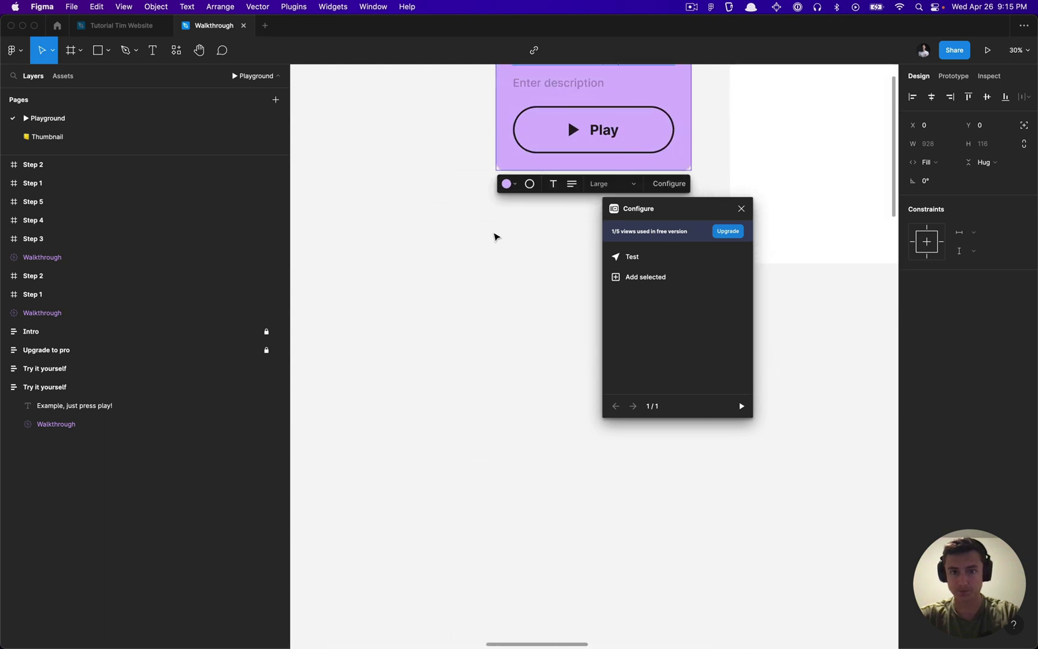
key(Tab)
text(De)
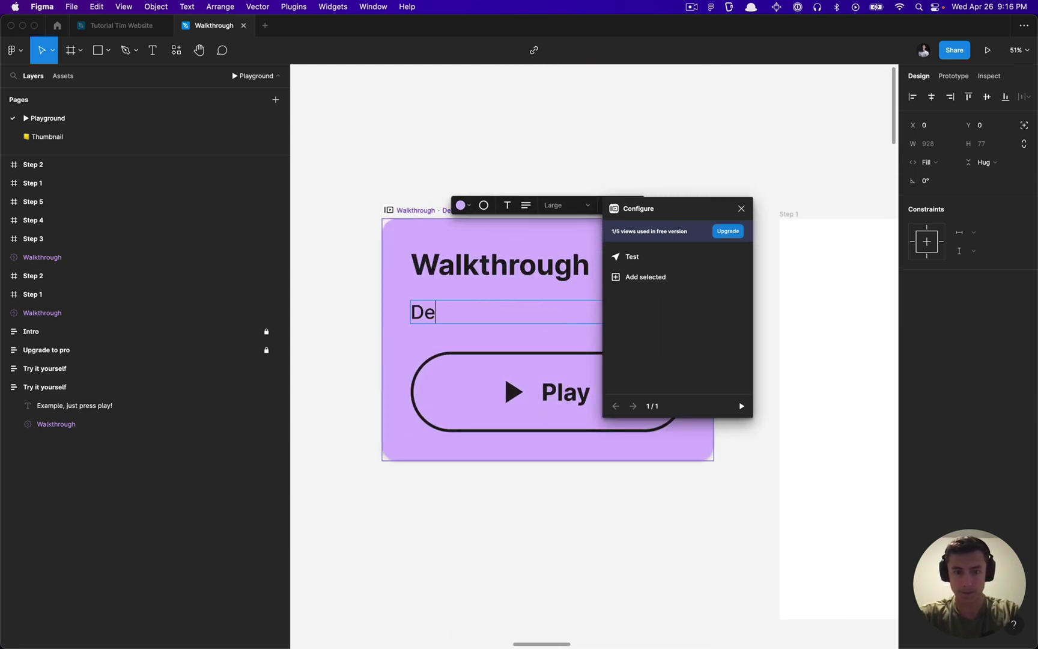
text(scripti)
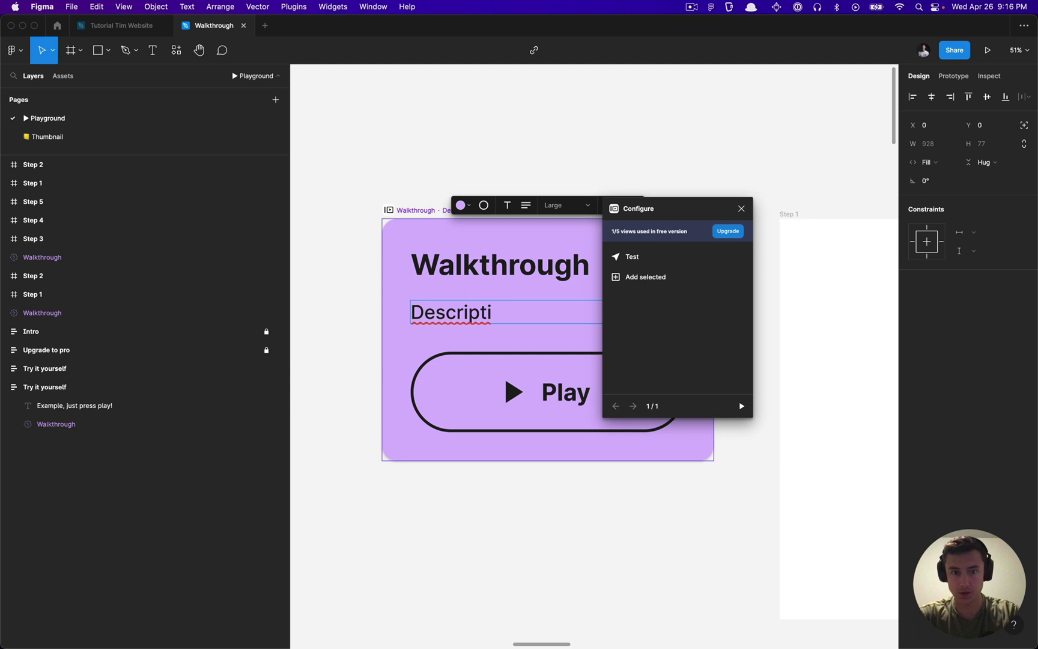
text(on)
Finish the description and add the Step 1 and Step 2 frames as walkthrough views
click(596, 179)
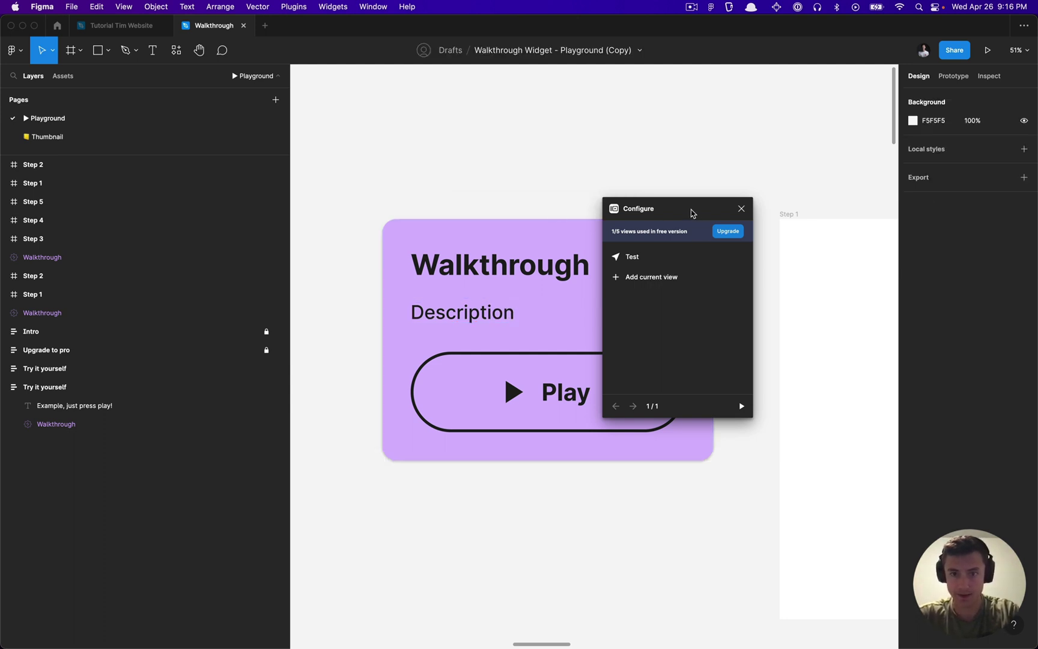
scroll(490, 283, right, 4)
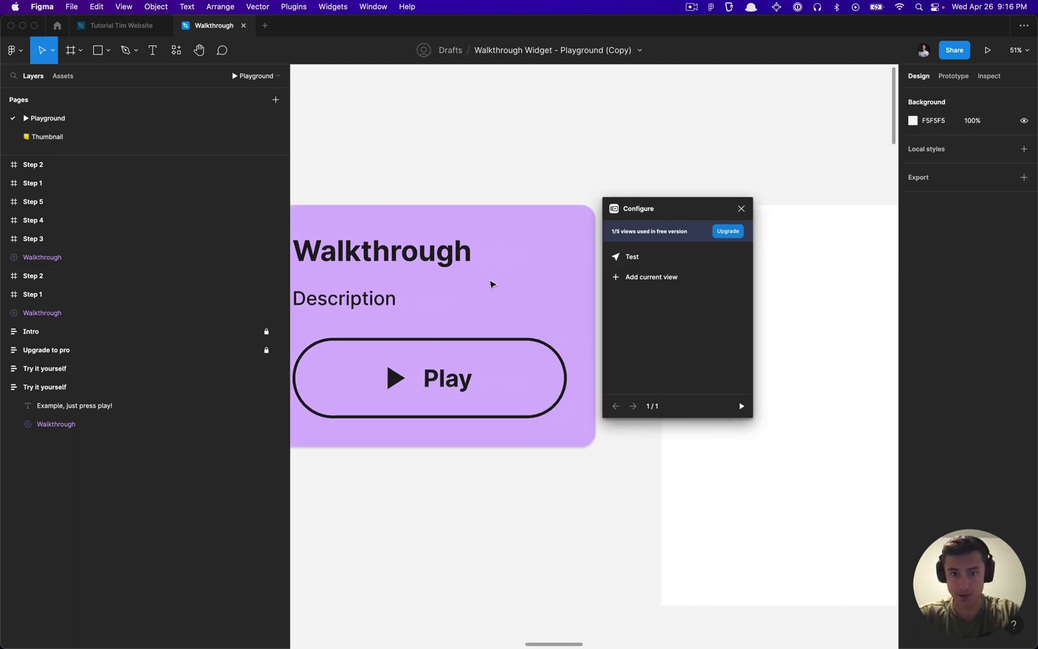
scroll(490, 284, right, 4)
scroll(474, 234, down, 5)
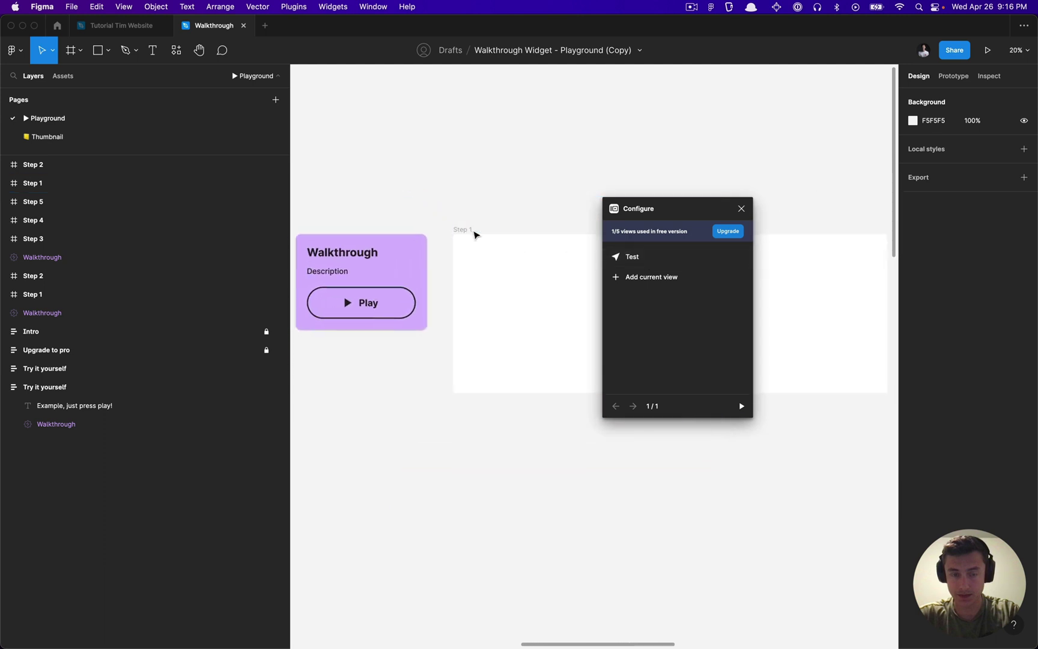
scroll(475, 234, up, 5)
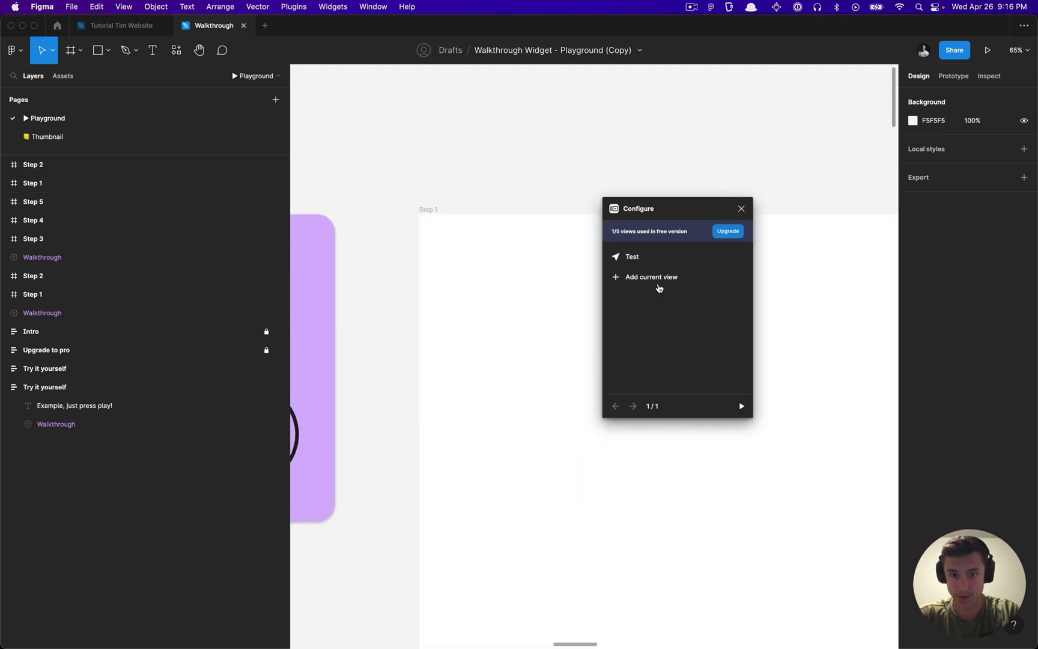
click(429, 210)
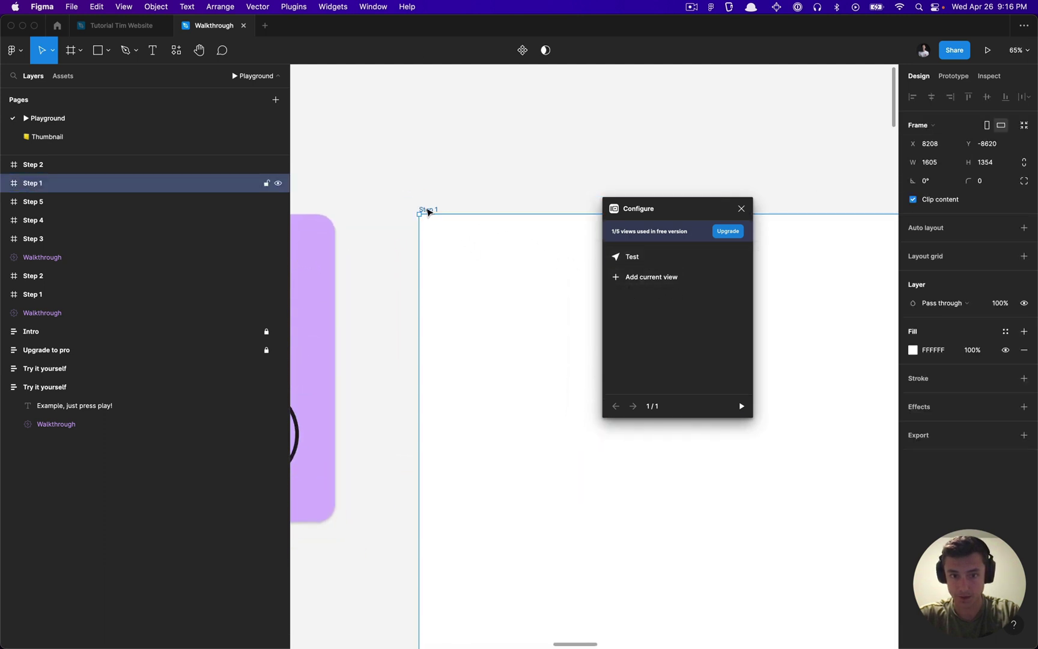
click(651, 279)
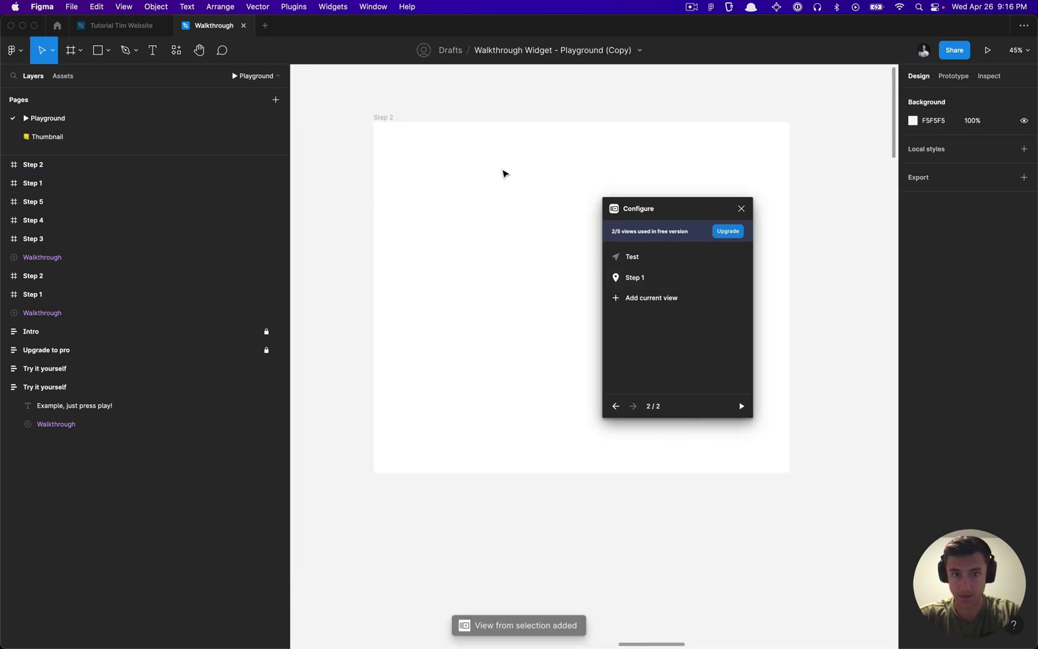
click(379, 140)
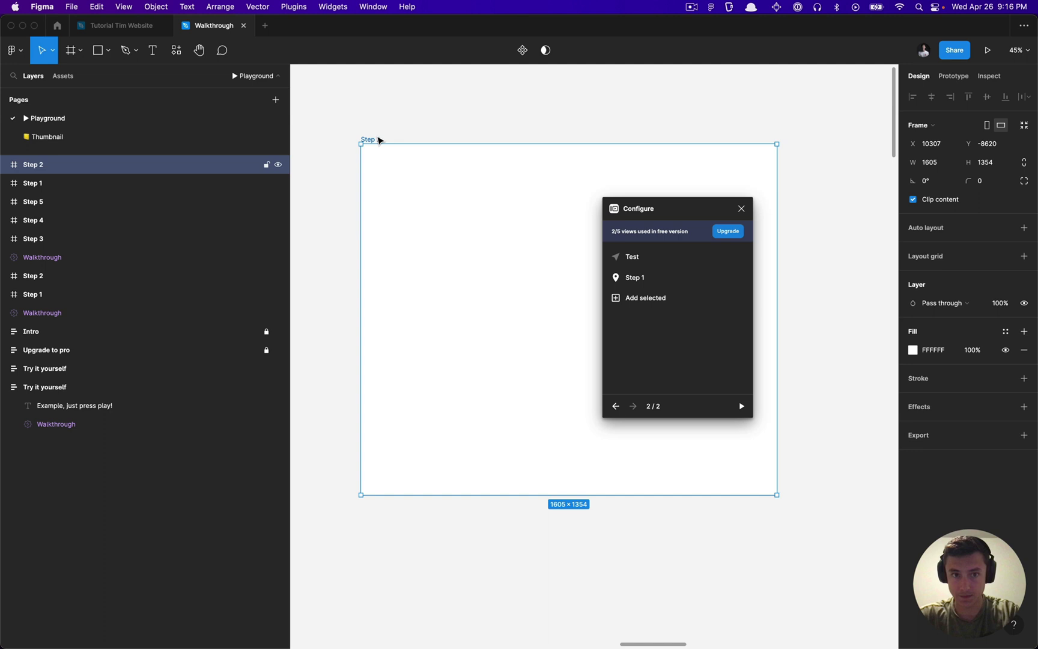
click(652, 299)
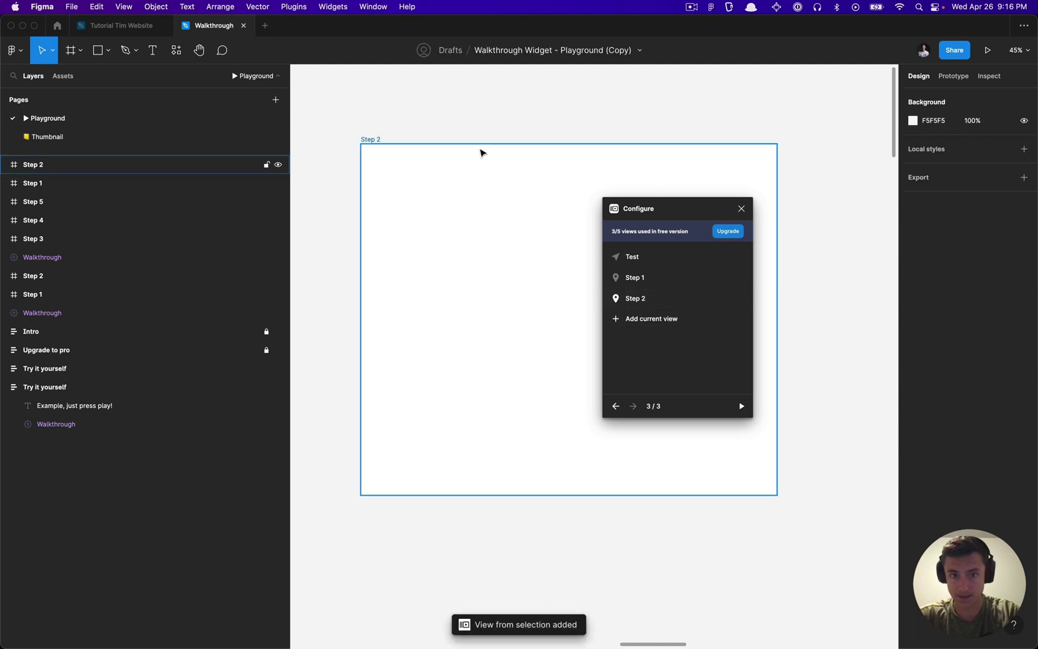
Duplicate the Step 2 frame beside the original and rename the copy Step 3
click(468, 158)
scroll(469, 158, right, 2)
scroll(470, 161, down, 5)
drag(449, 179, 769, 186)
scroll(665, 132, up, 5)
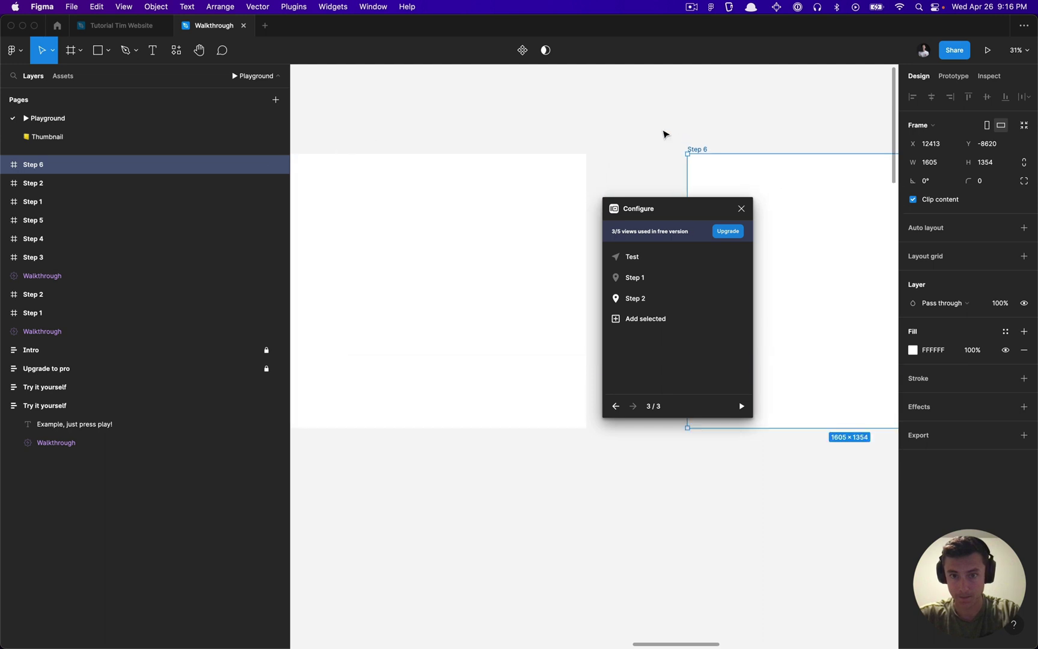
key(super+r)
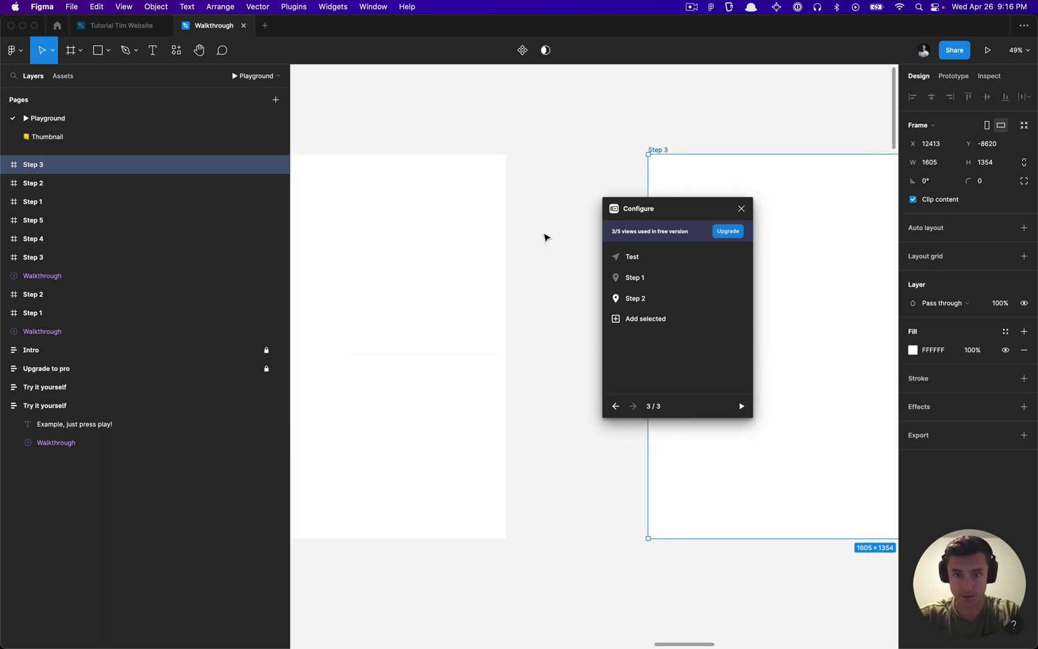
scroll(546, 238, right, 3)
scroll(524, 239, up, 3)
key(shift+2)
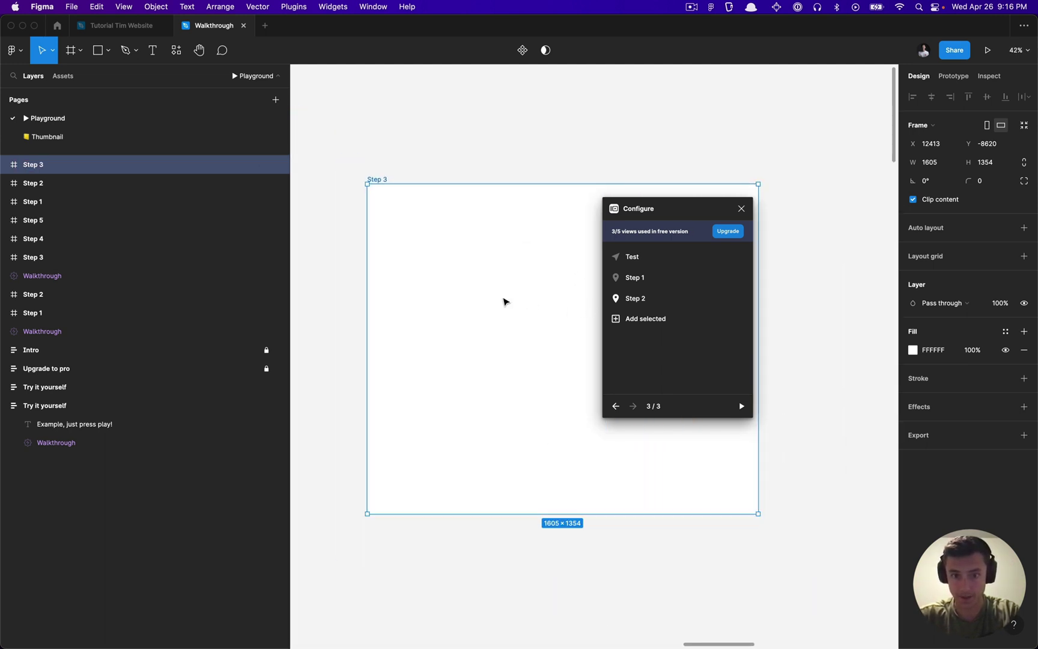
Add Step 3 as a walkthrough view and look at the Pro upgrade options
scroll(504, 301, up, 3)
click(628, 319)
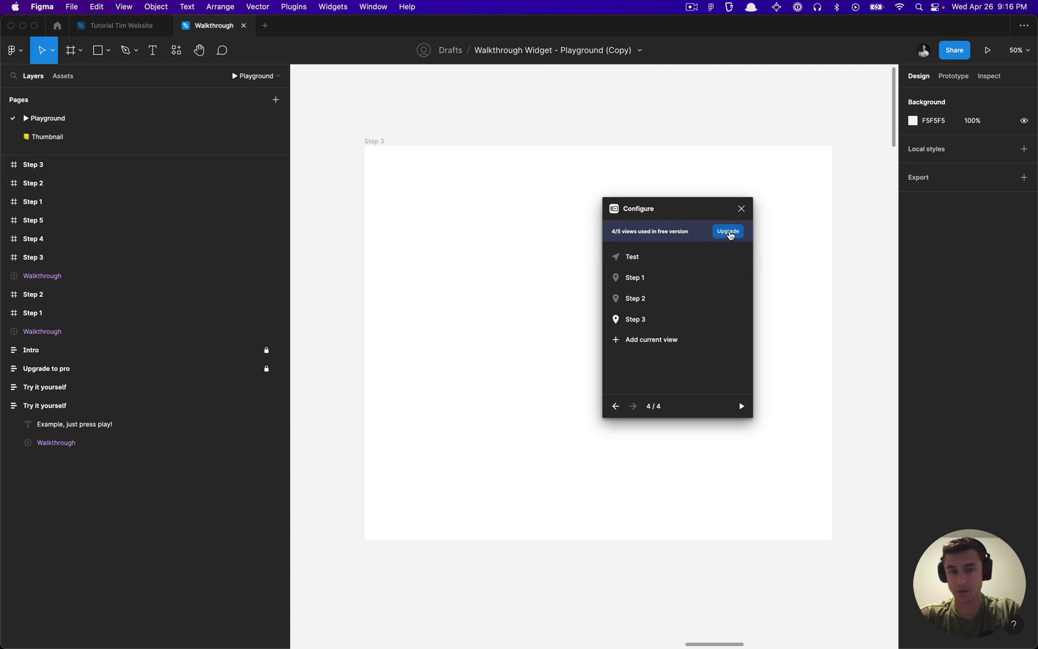
click(725, 235)
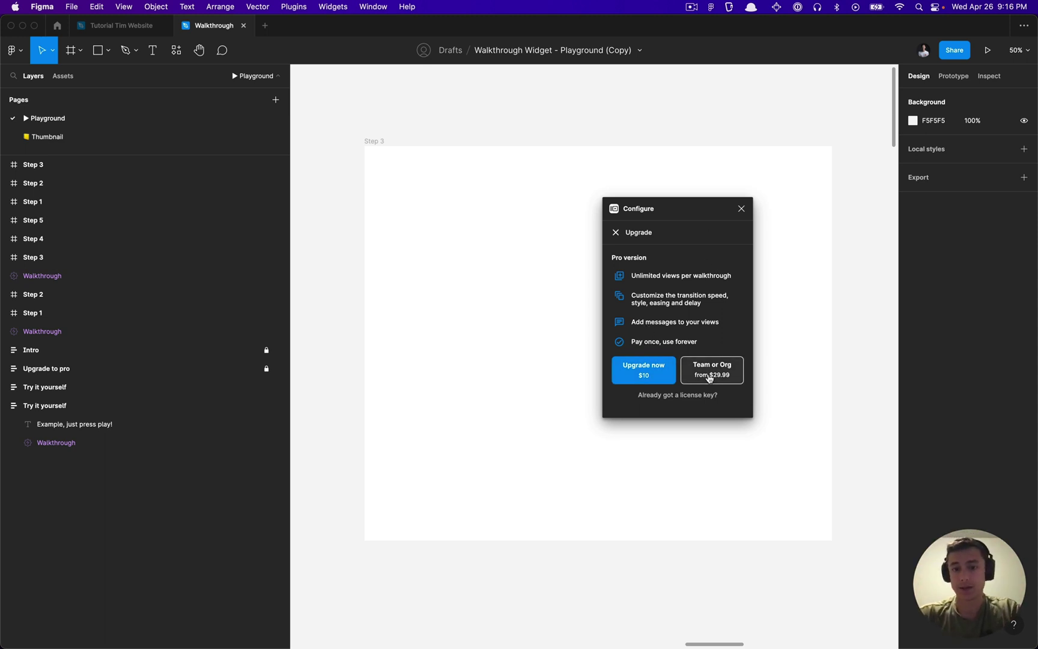
Close the configuration, deselect Step 3, and play all four views to 'Walkthrough finished'
click(743, 208)
key(Escape)
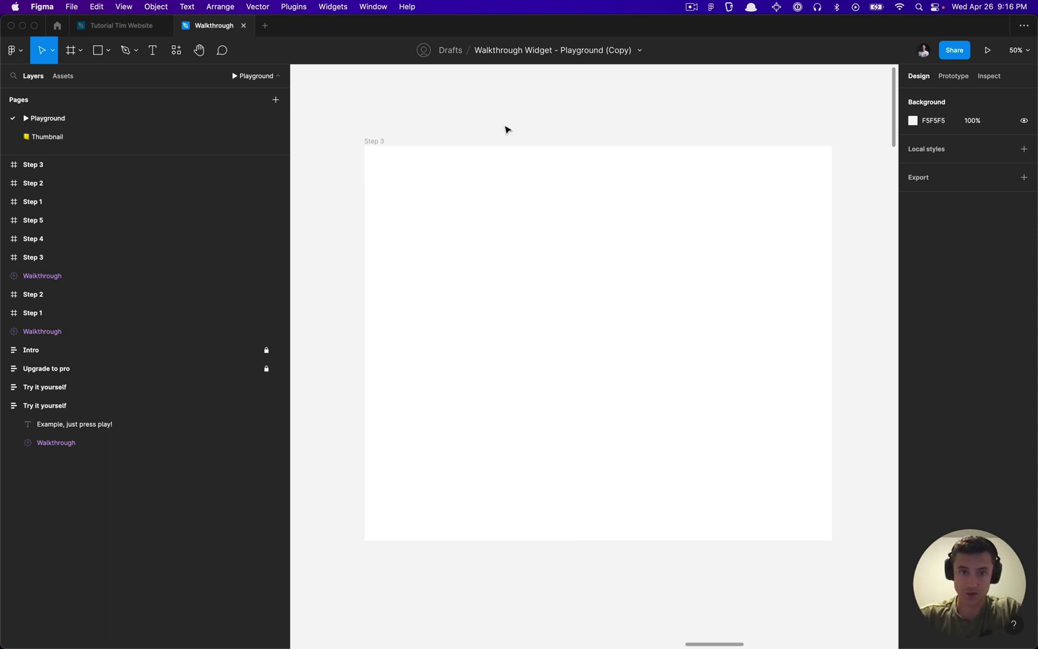
scroll(505, 130, down, 5)
scroll(505, 130, left, 5)
scroll(457, 192, left, 3)
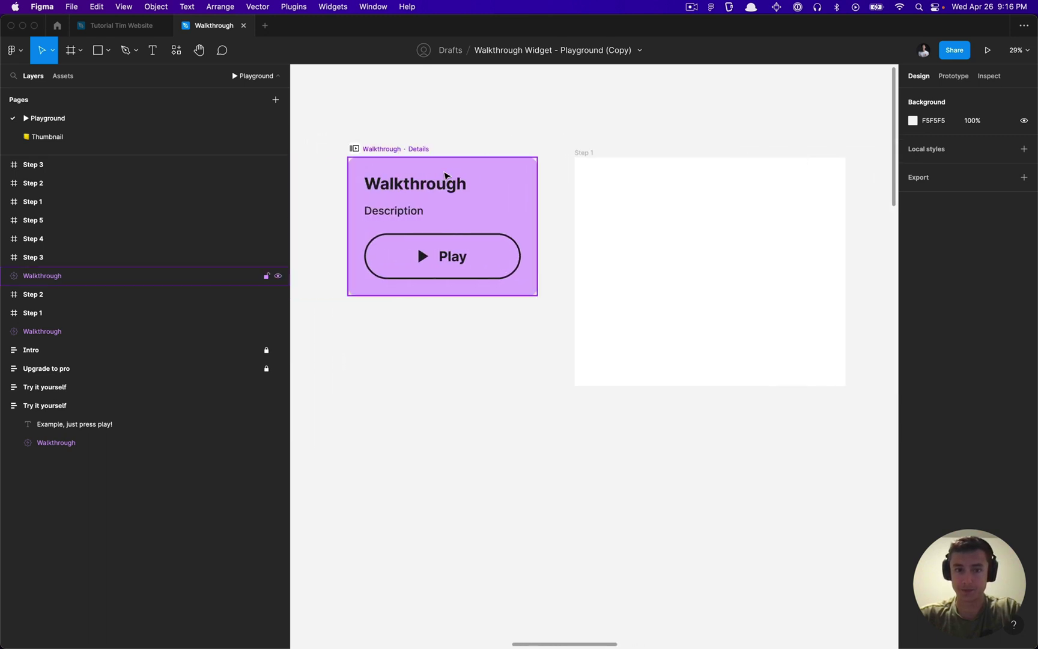
click(438, 272)
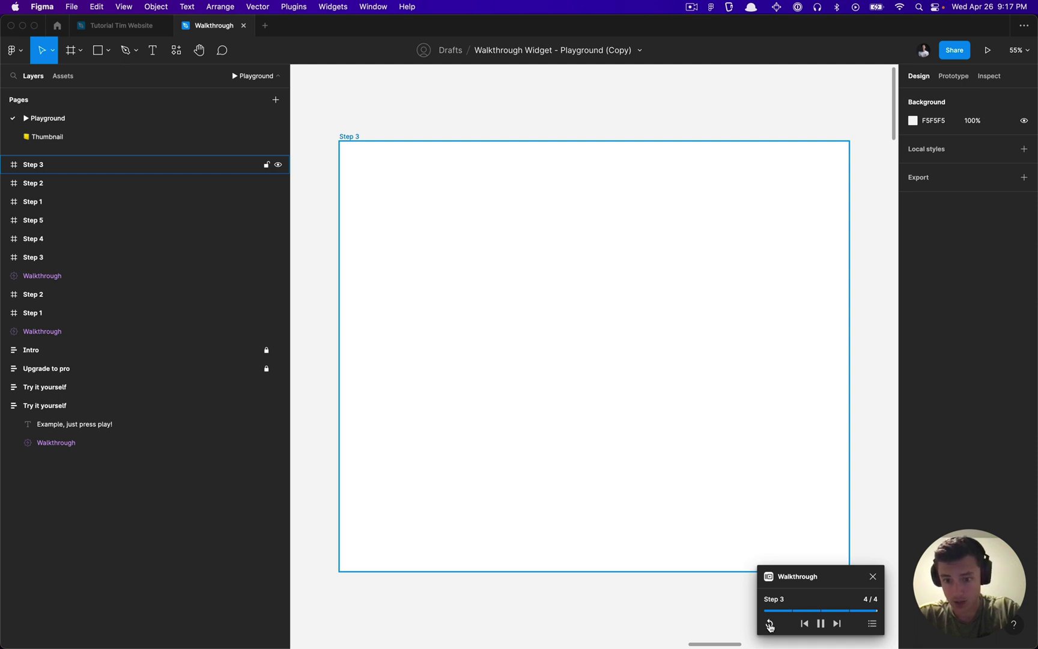
scroll(593, 538, down, 3)
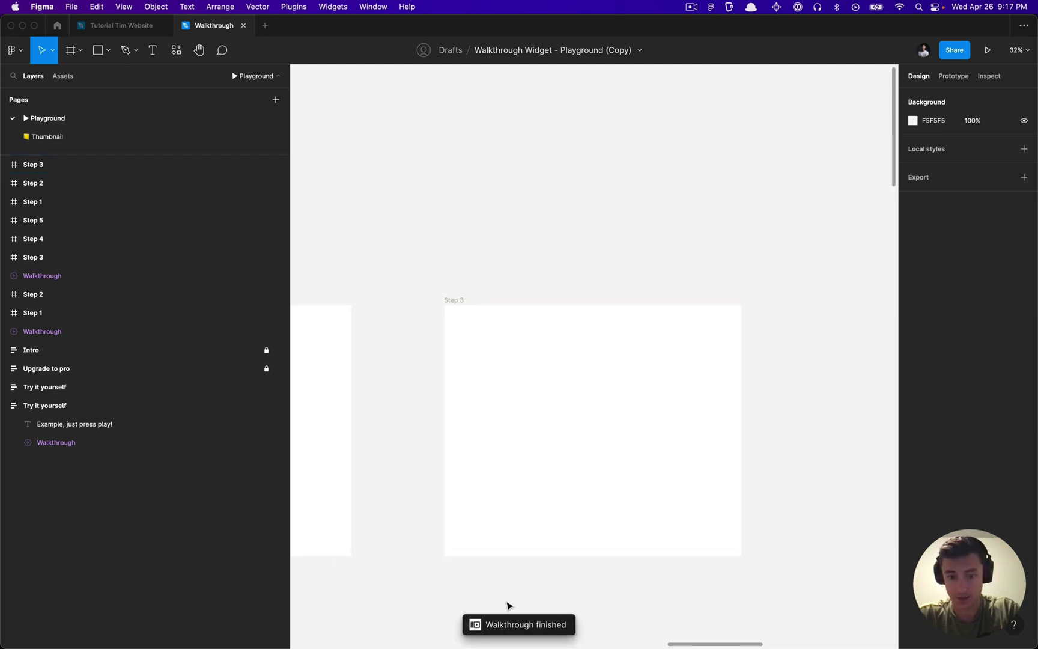
scroll(507, 605, left, 10)
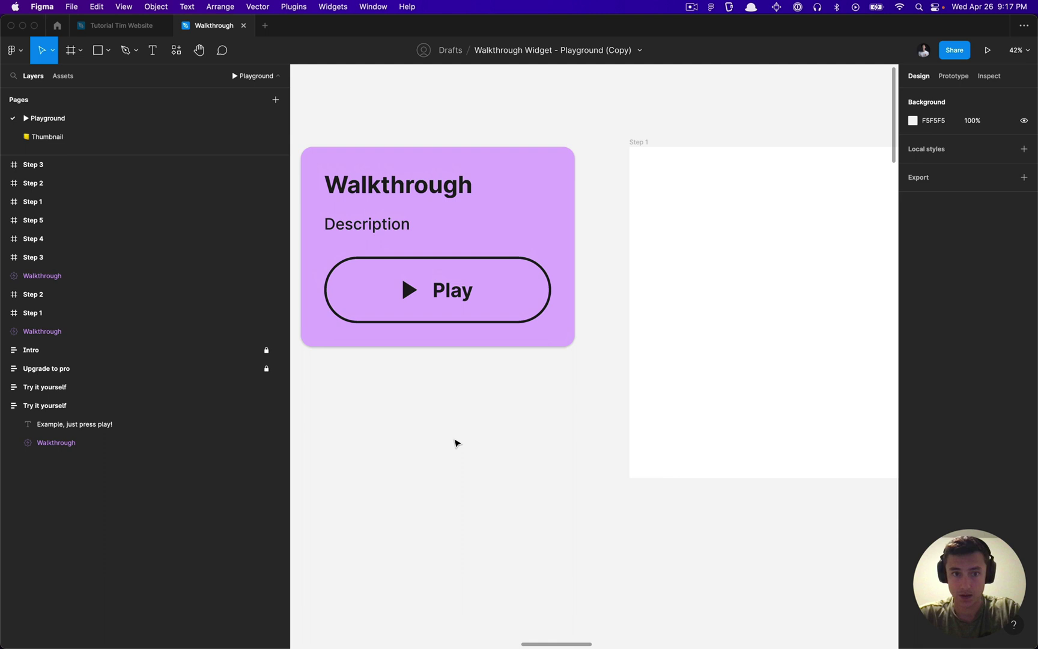
Replay the walkthrough, pause it, skip ahead to Step 1, and display the list of views
click(524, 322)
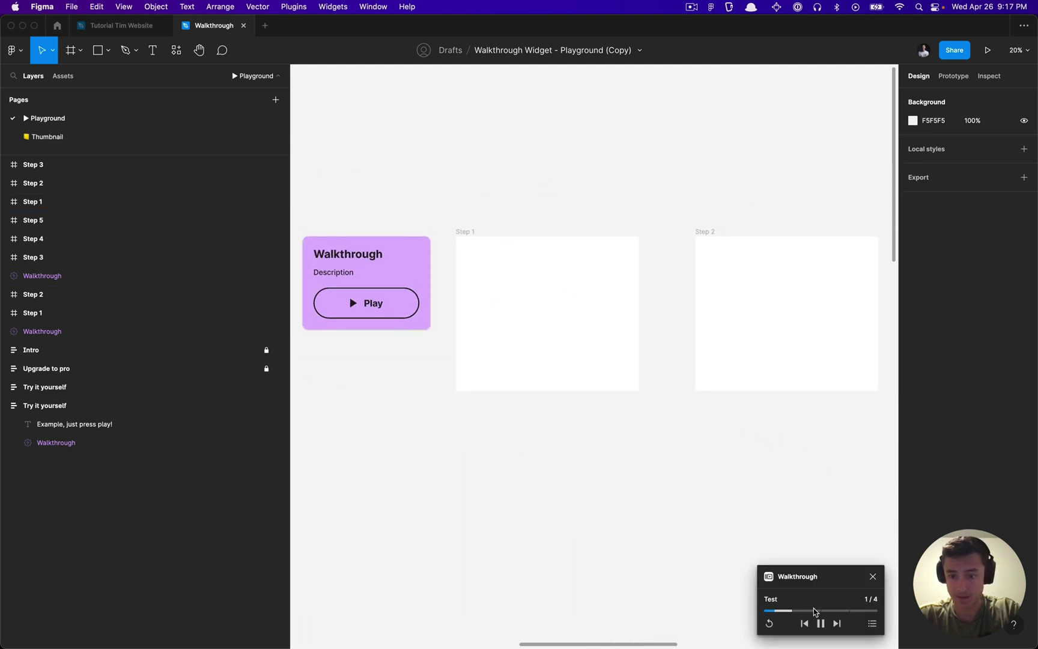
click(821, 623)
click(837, 624)
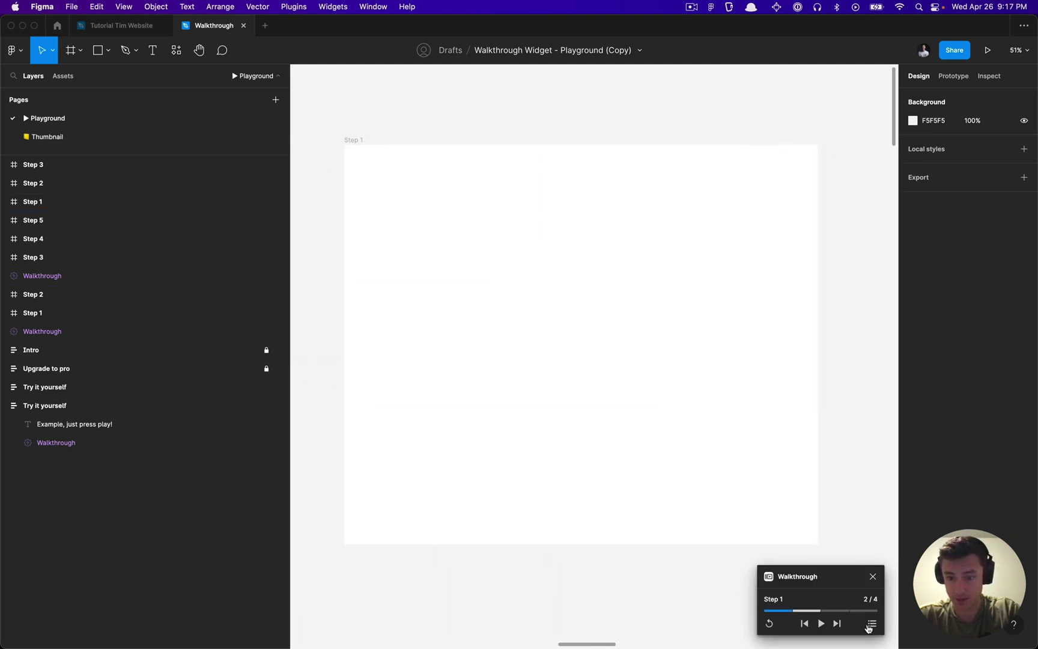
click(872, 623)
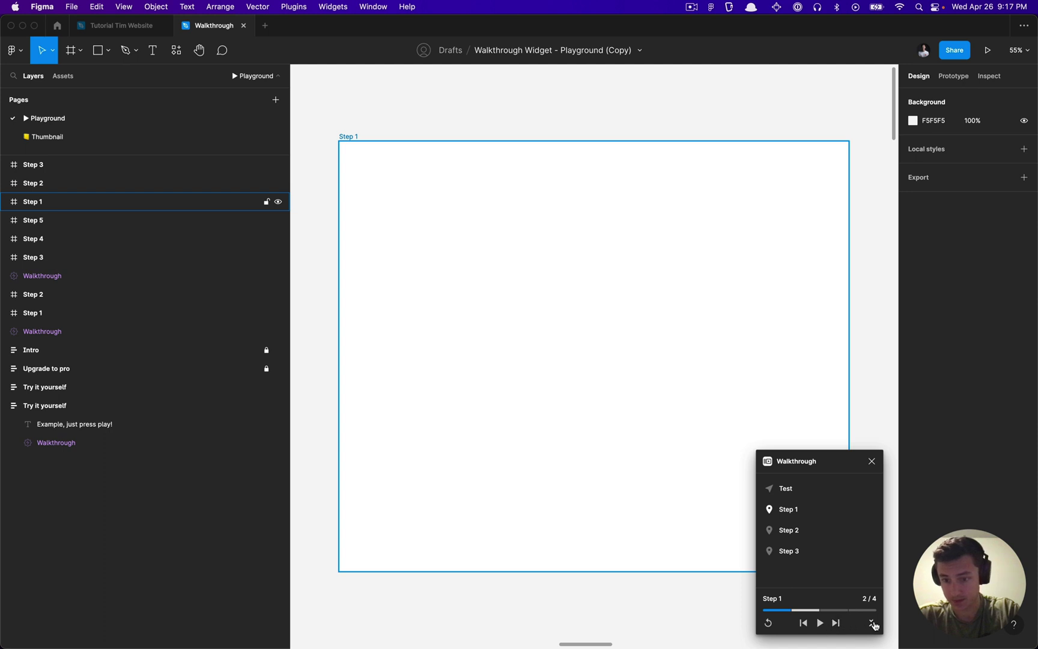
click(871, 623)
click(870, 622)
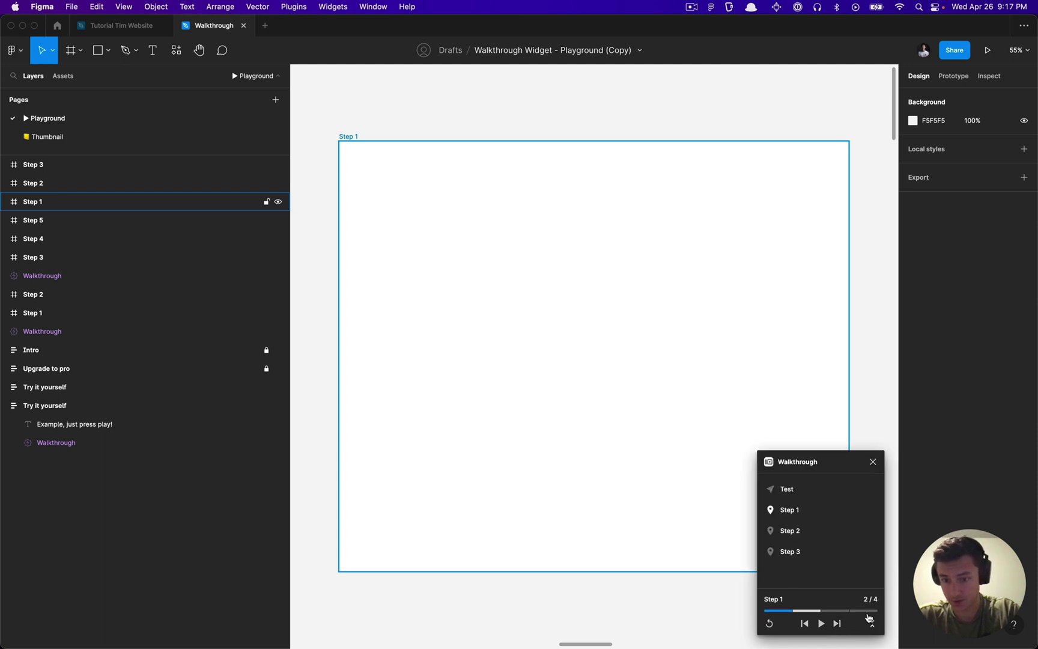
Jump to Step 3, then back to Test, close the player, and select the Step 2 and Step 1 frames
click(817, 552)
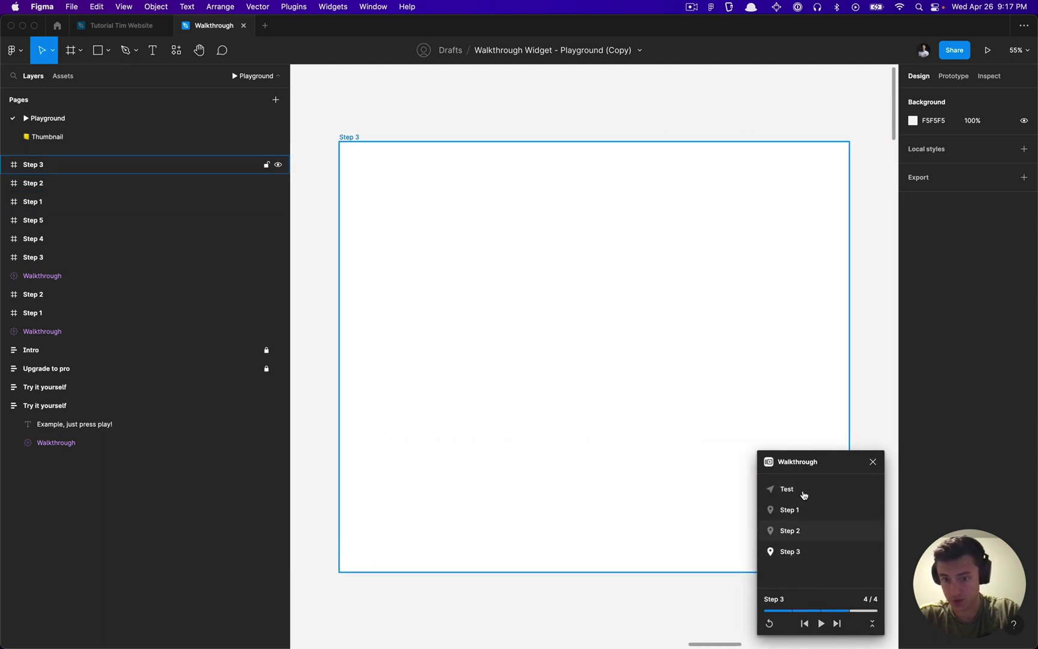
click(802, 490)
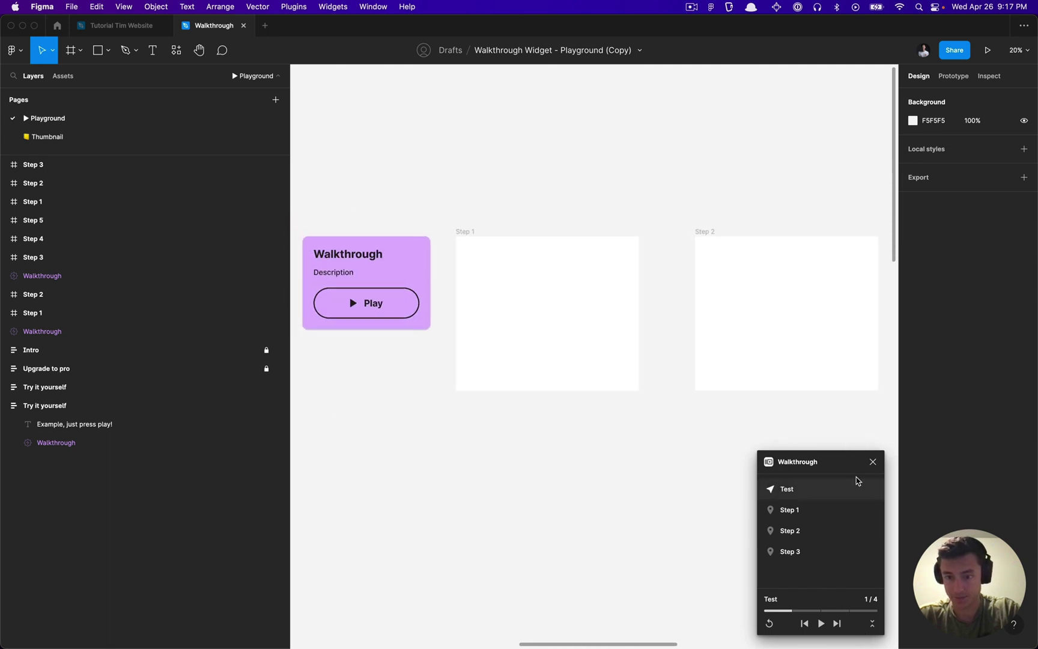
click(869, 469)
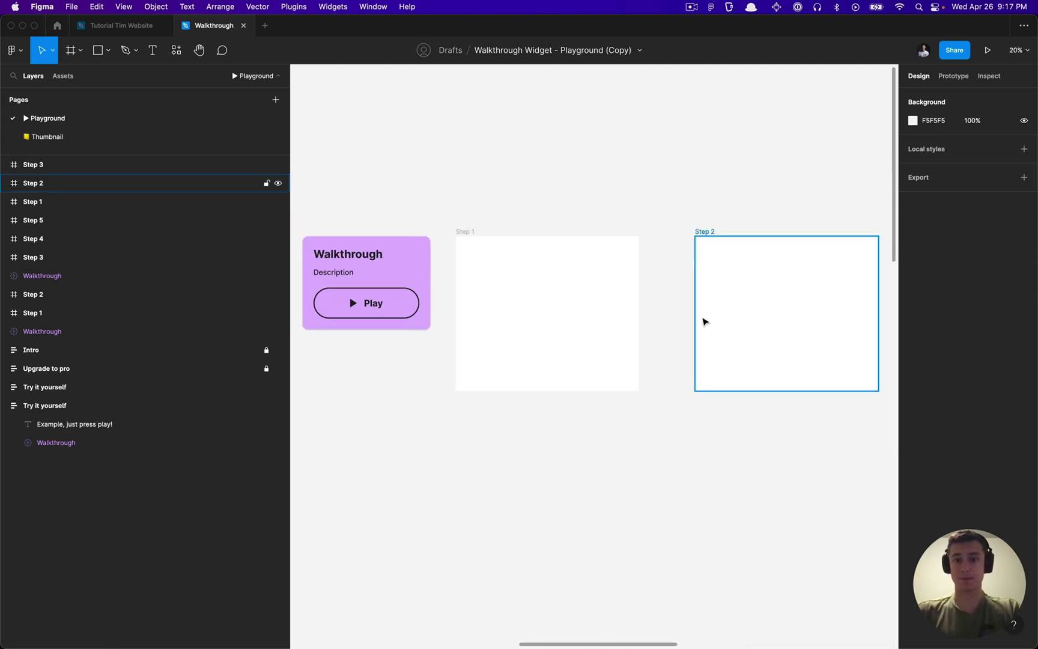
click(697, 313)
click(663, 313)
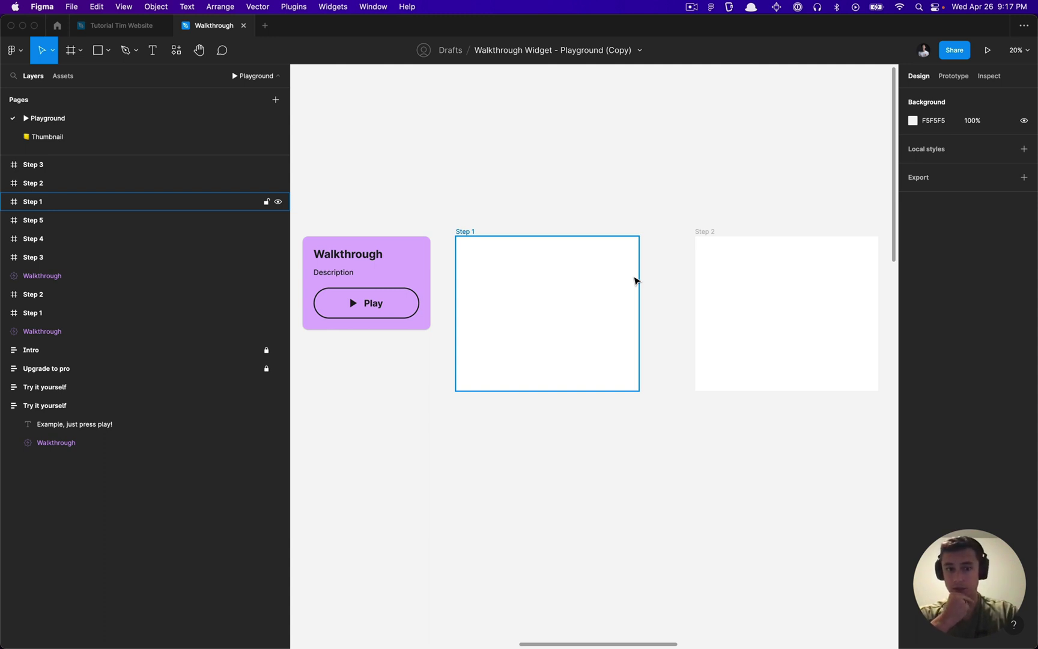
key(Escape)
click(396, 272)
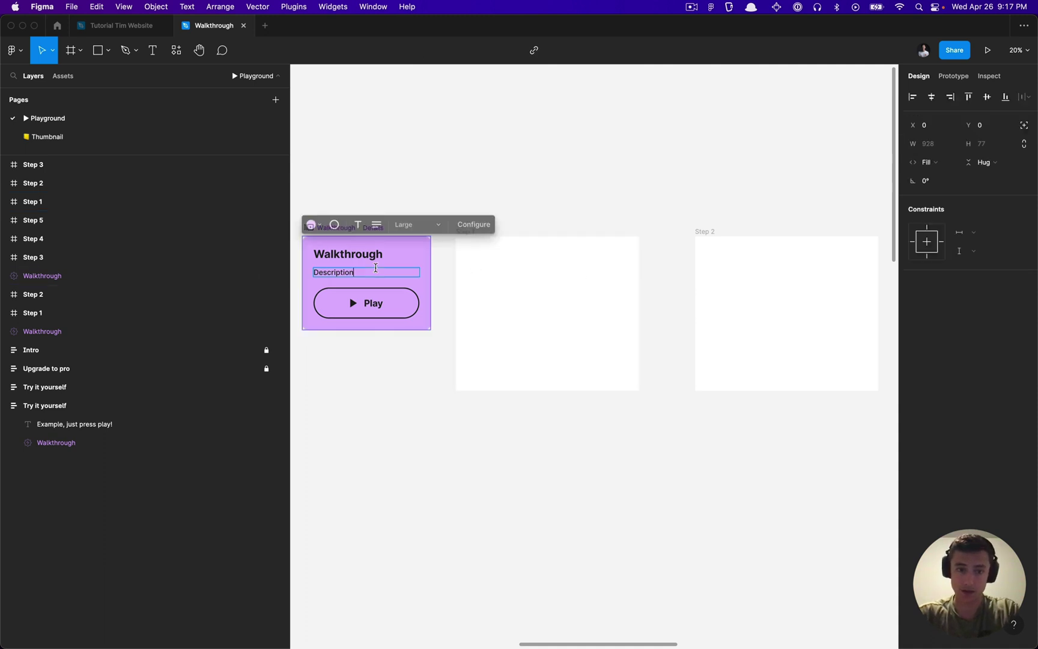
click(385, 199)
scroll(438, 263, up, 5)
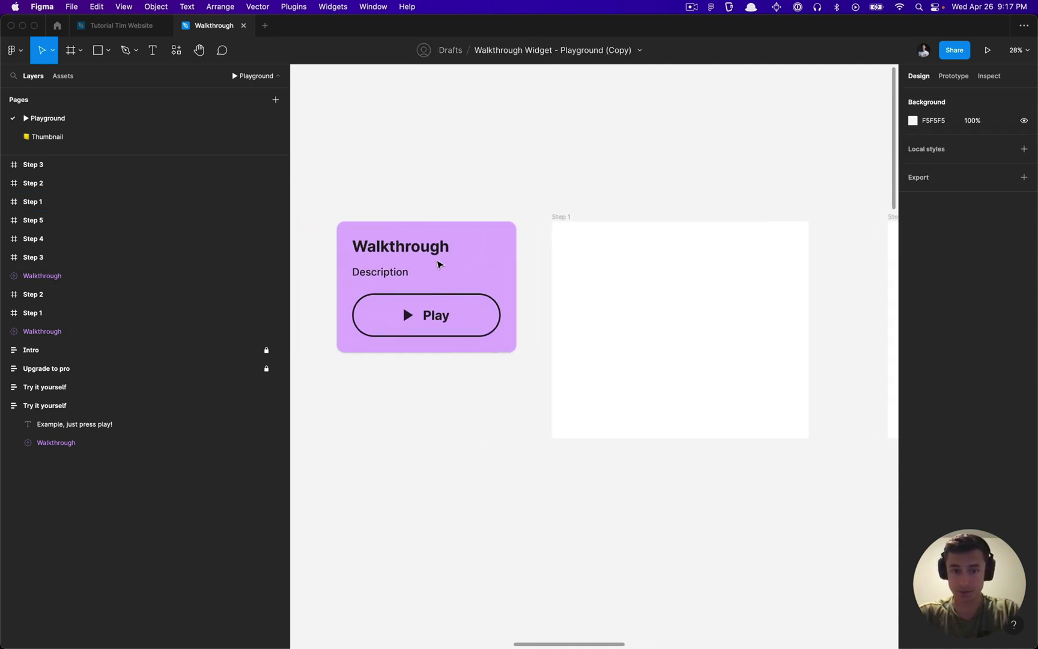
scroll(441, 264, down, 3)
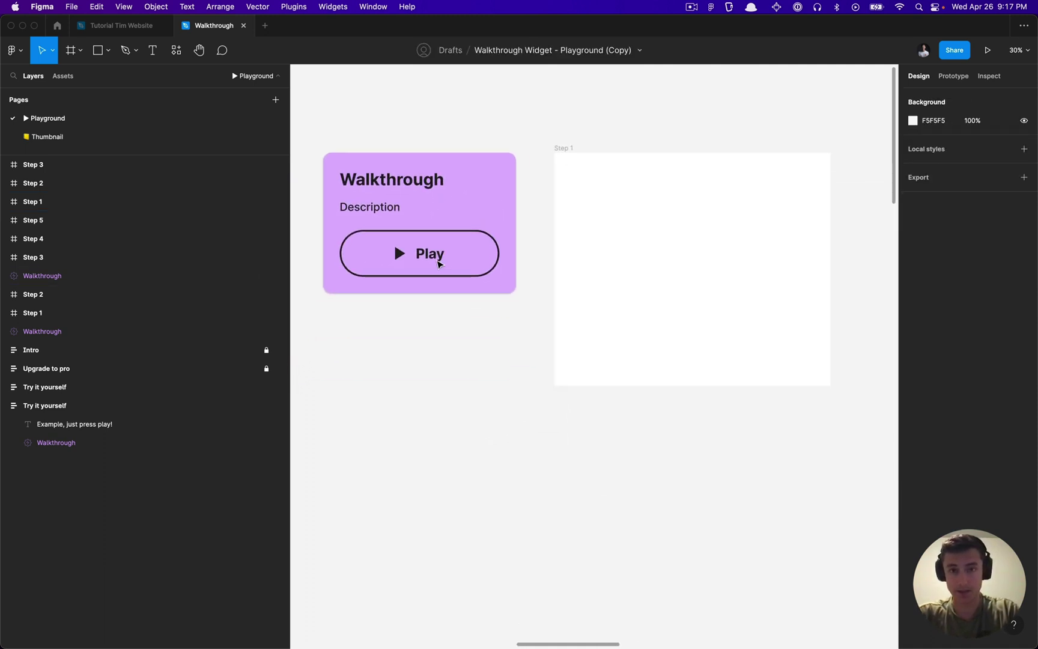
click(511, 174)
click(536, 141)
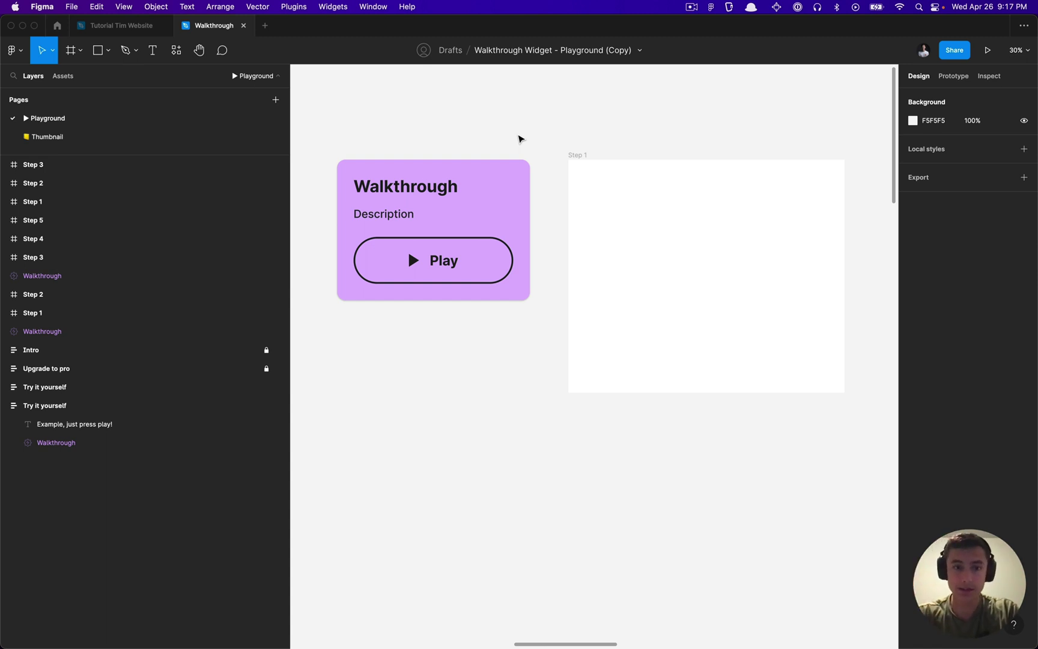
click(377, 152)
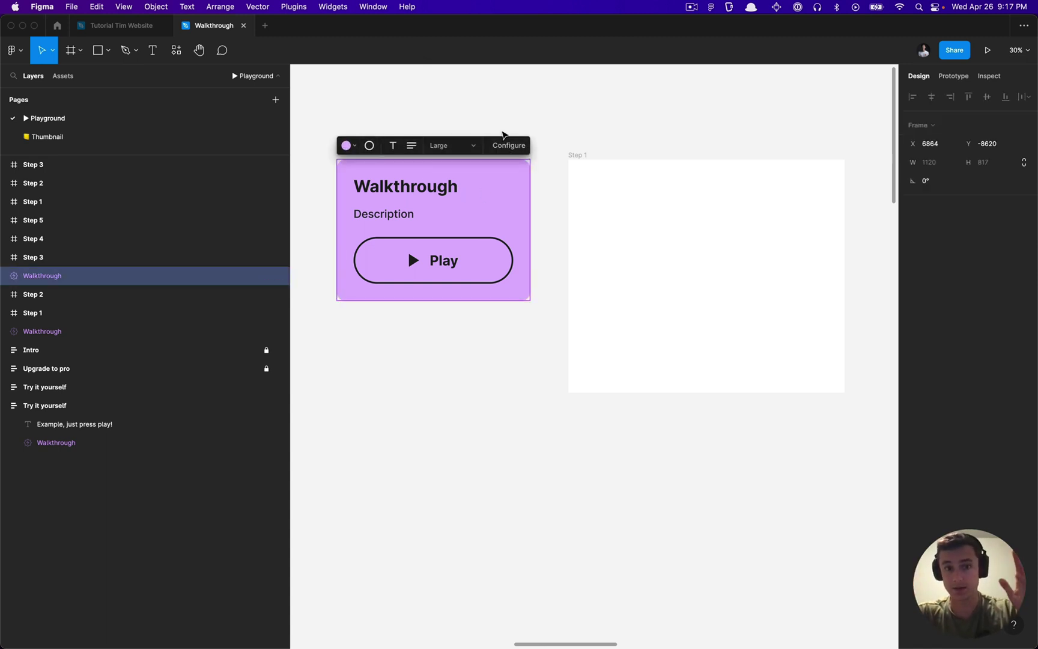
click(520, 123)
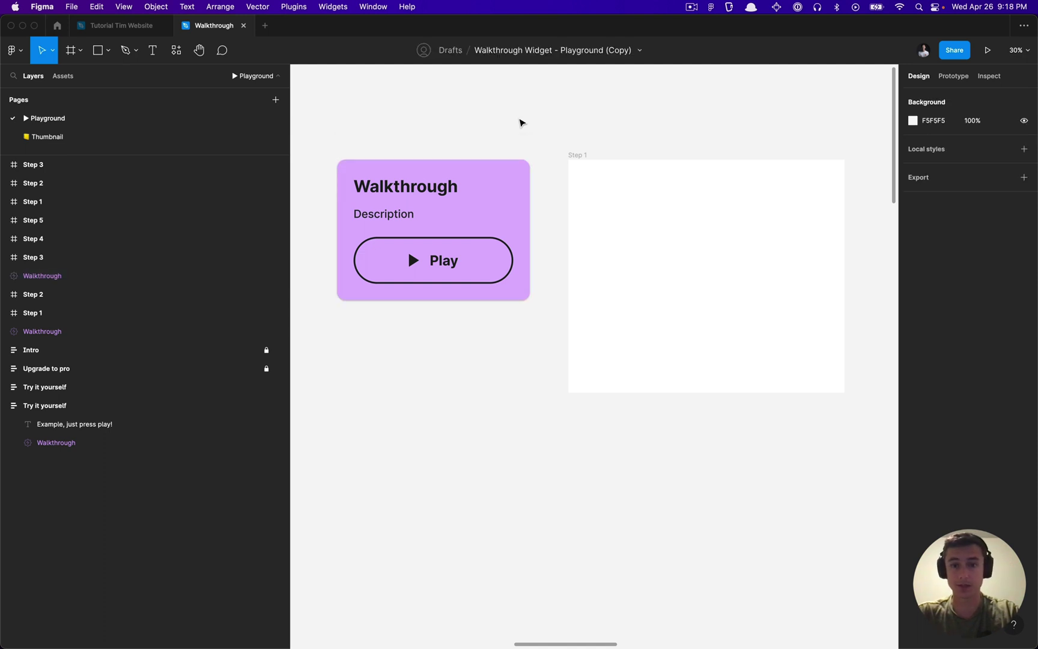